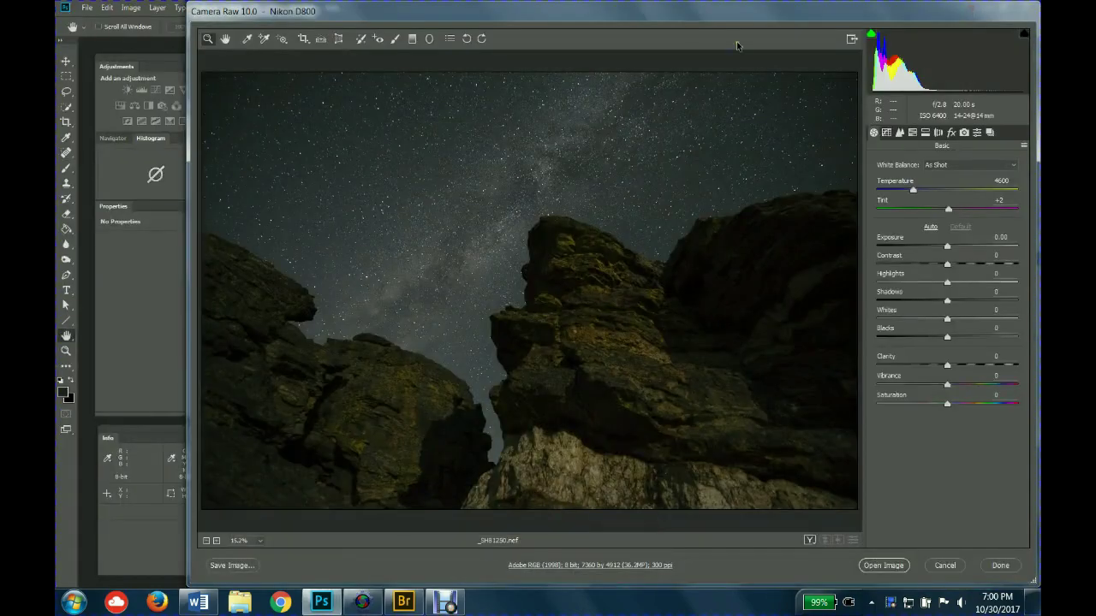
Step: Move the Camera Raw window showing _SH81250.nef slightly to the left
drag(733, 10, 685, 14)
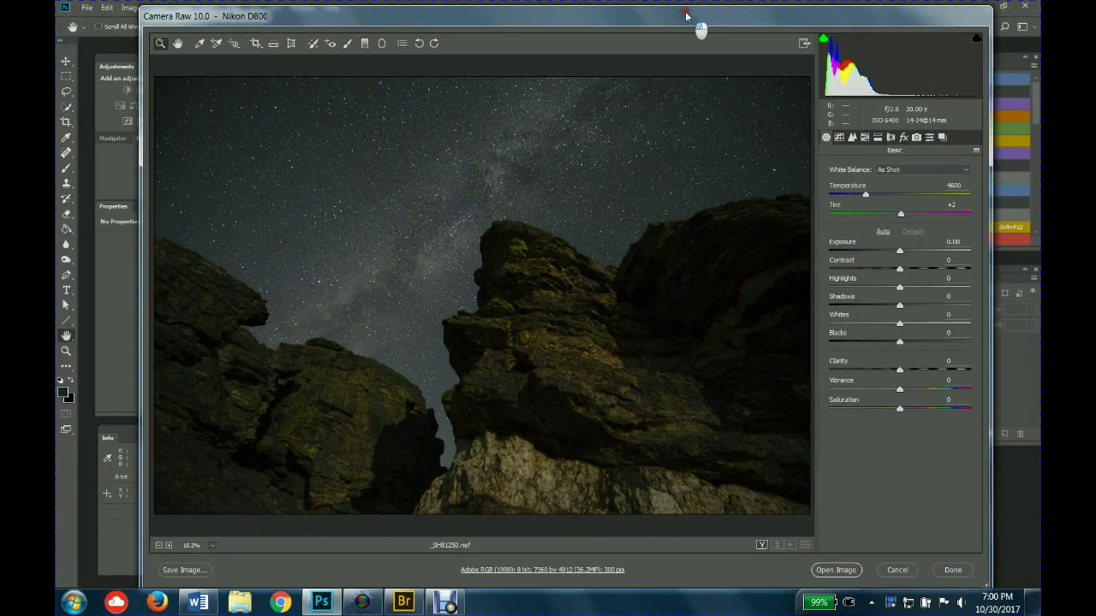
Step: Show the Basic panel's White Balance preset list for _SH81250.nef
click(905, 174)
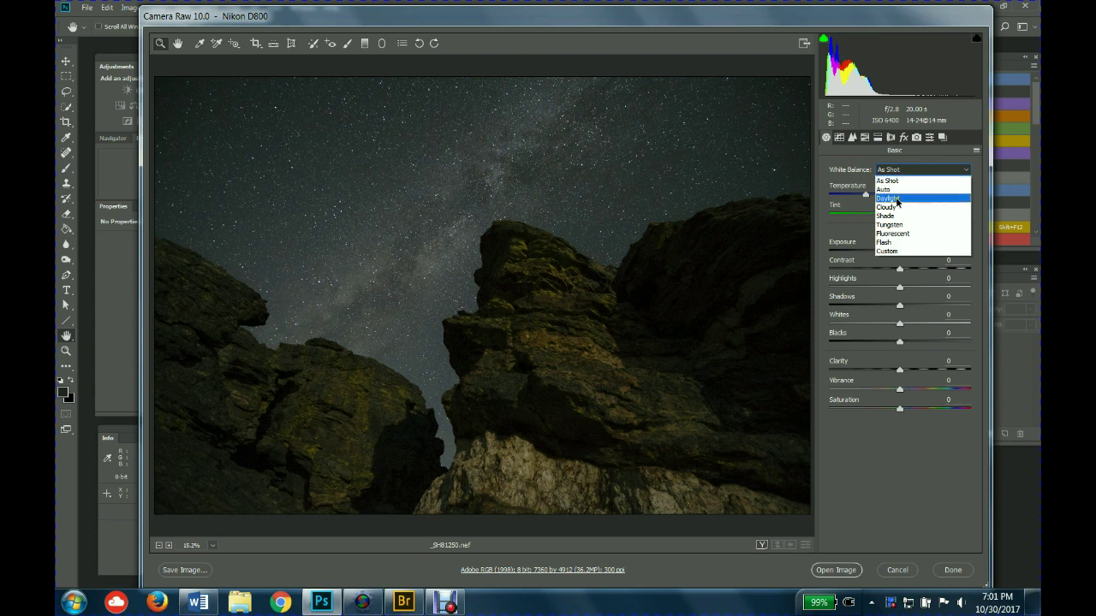
Step: Try the Daylight, Tungsten, Fluorescent and Cloudy white balance presets in turn
click(895, 198)
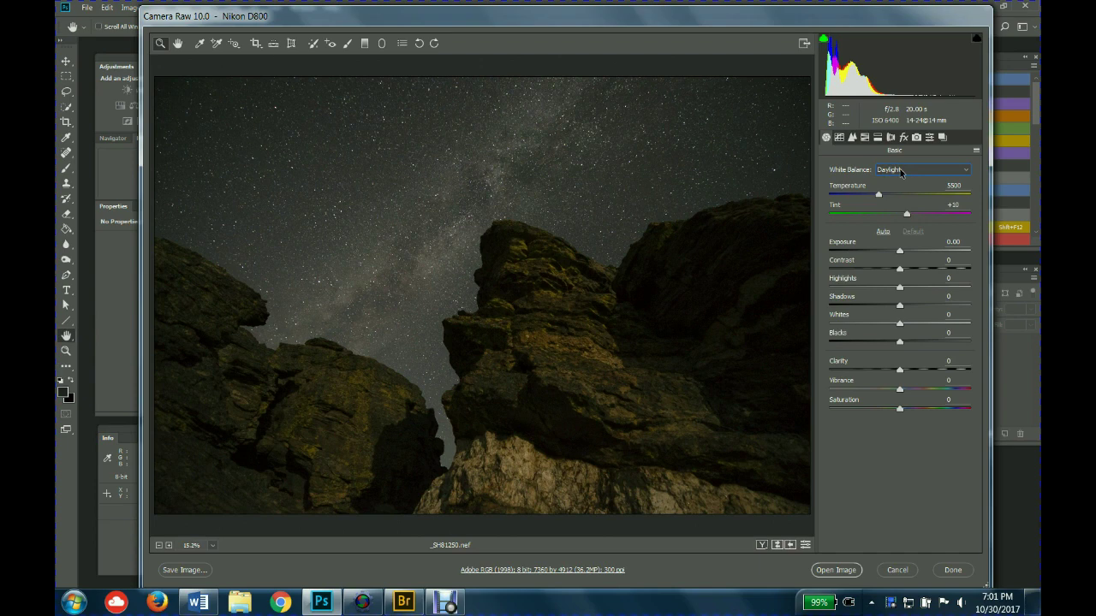
click(900, 172)
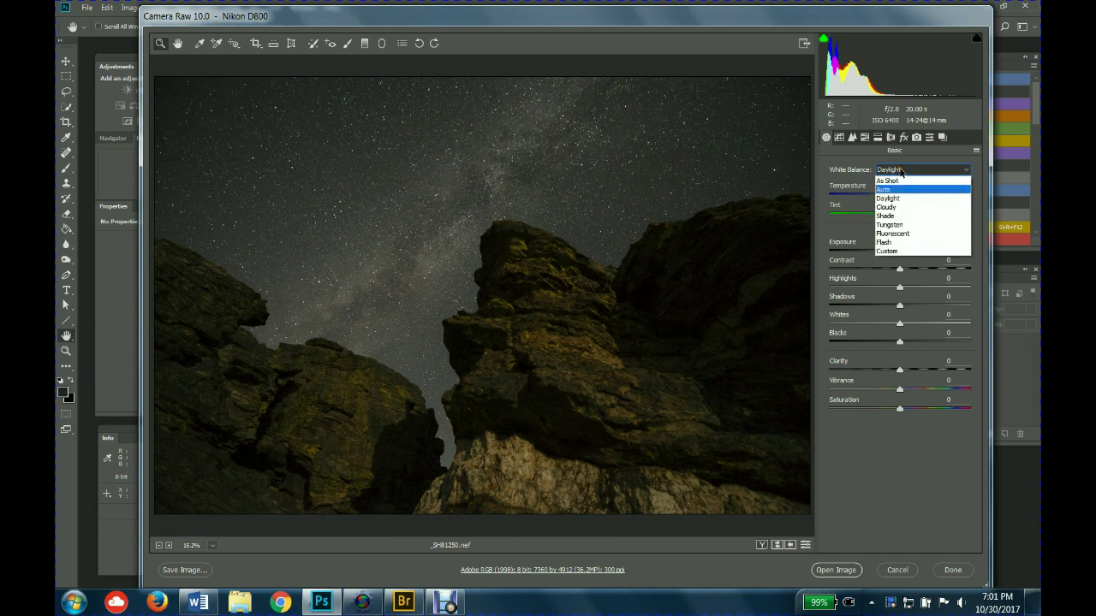
click(919, 226)
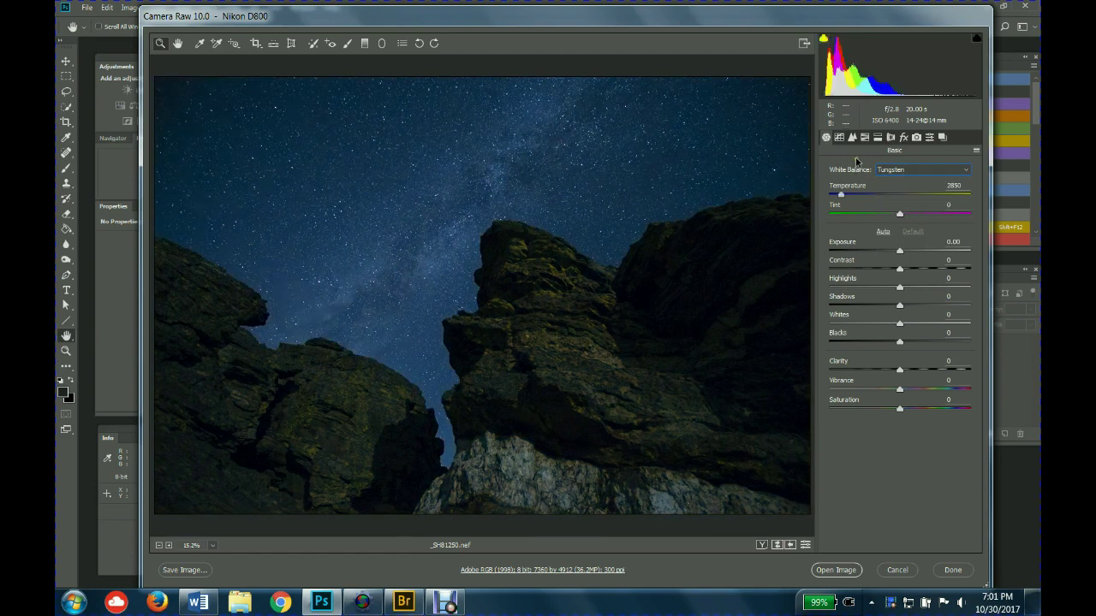
click(909, 170)
click(913, 233)
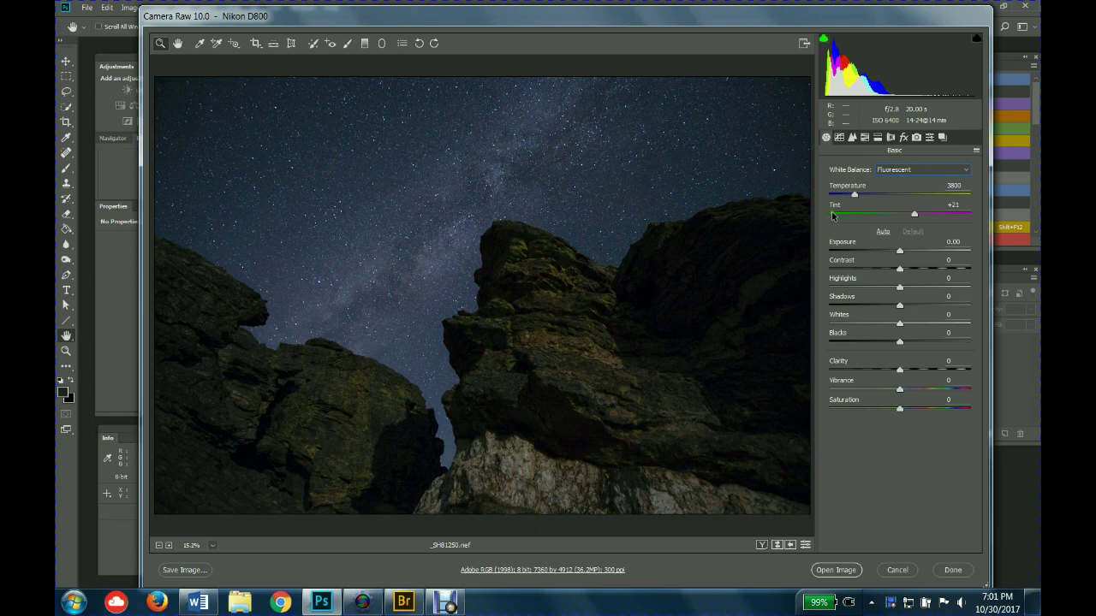
click(885, 172)
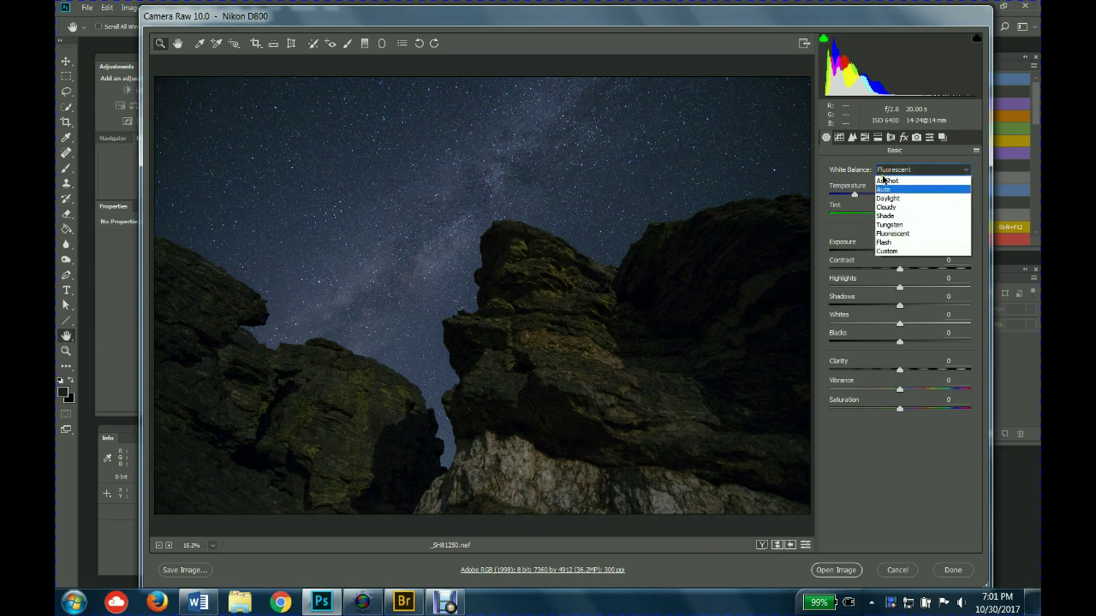
click(901, 207)
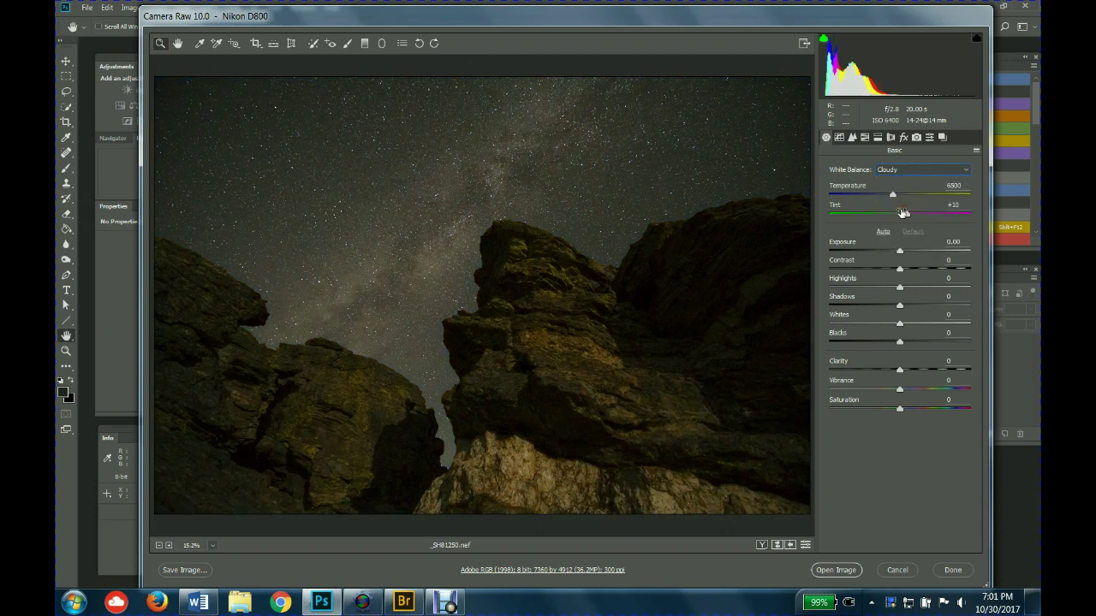
click(894, 175)
Step: Set the white balance back to As Shot: temperature 4600, tint +2
click(895, 182)
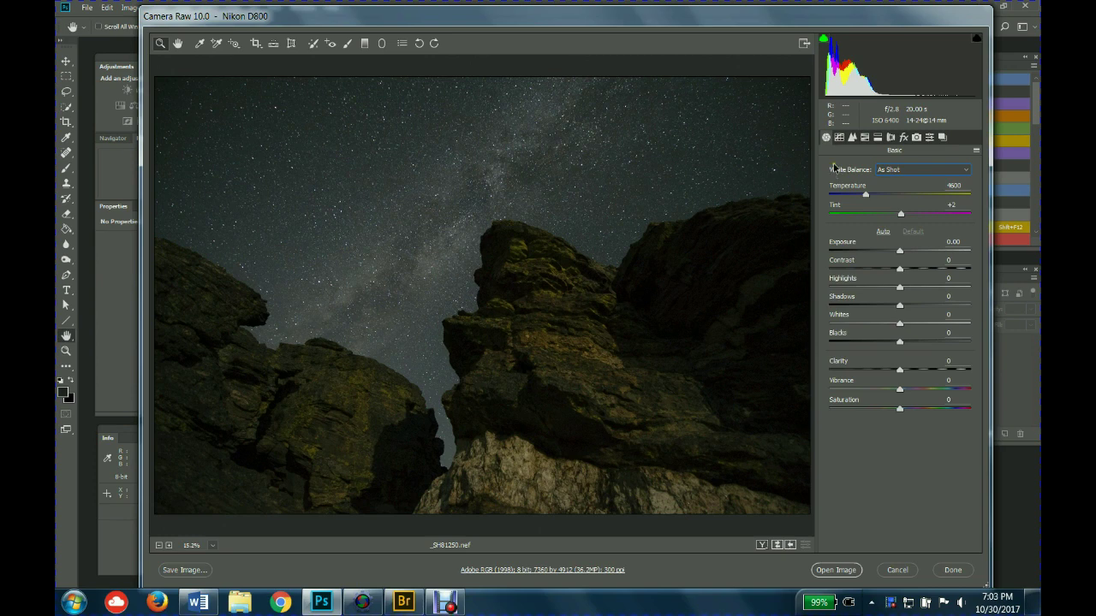
Step: Review the Tone Curve, Detail, HSL/Grayscale and Split Toning settings
click(840, 137)
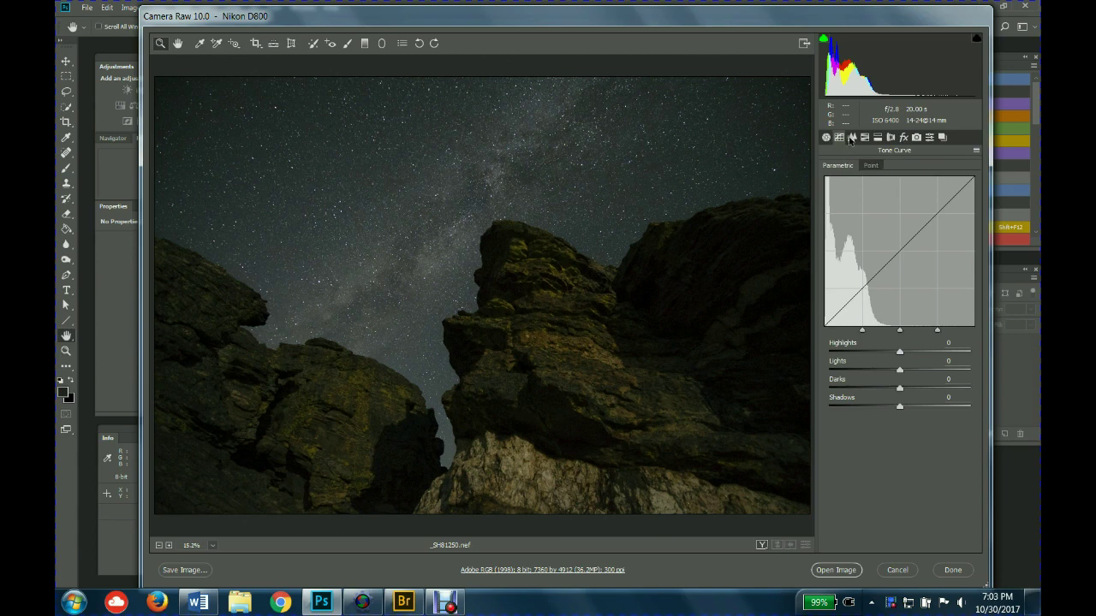
click(852, 138)
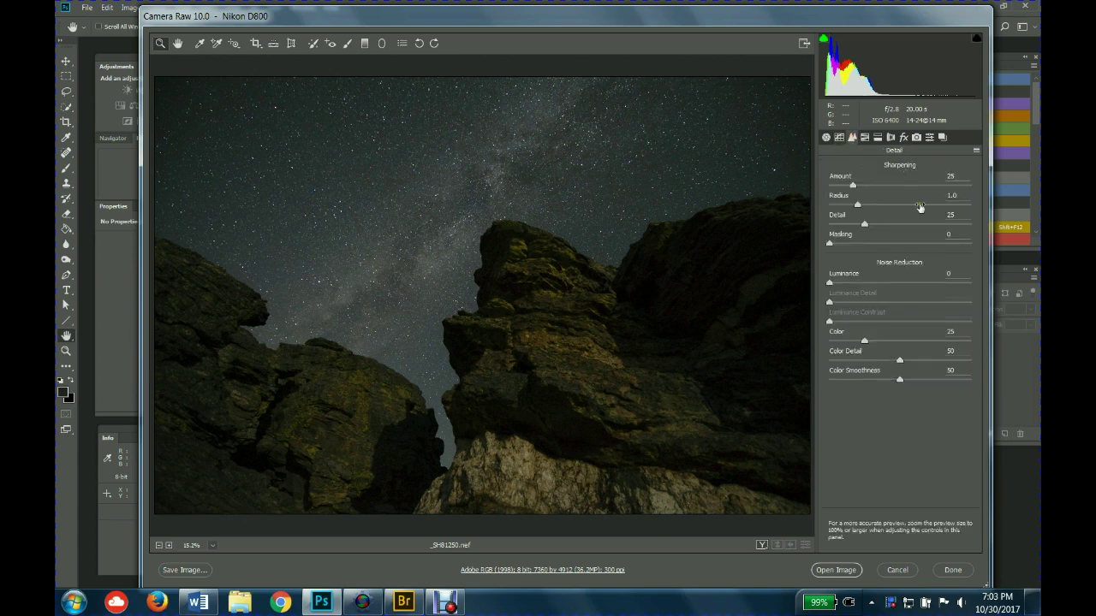
click(864, 137)
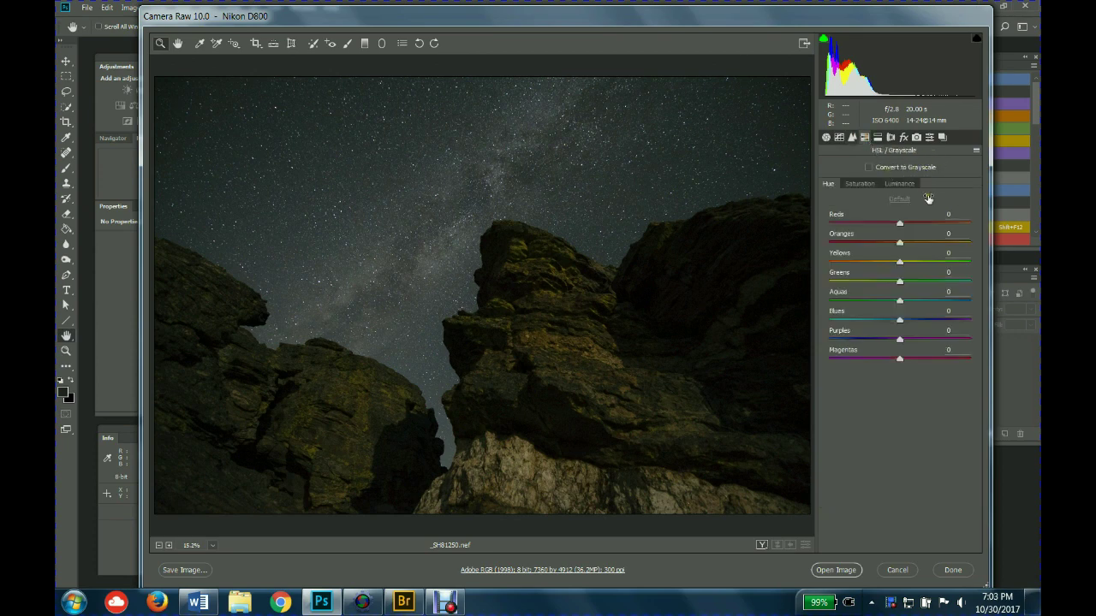
click(878, 138)
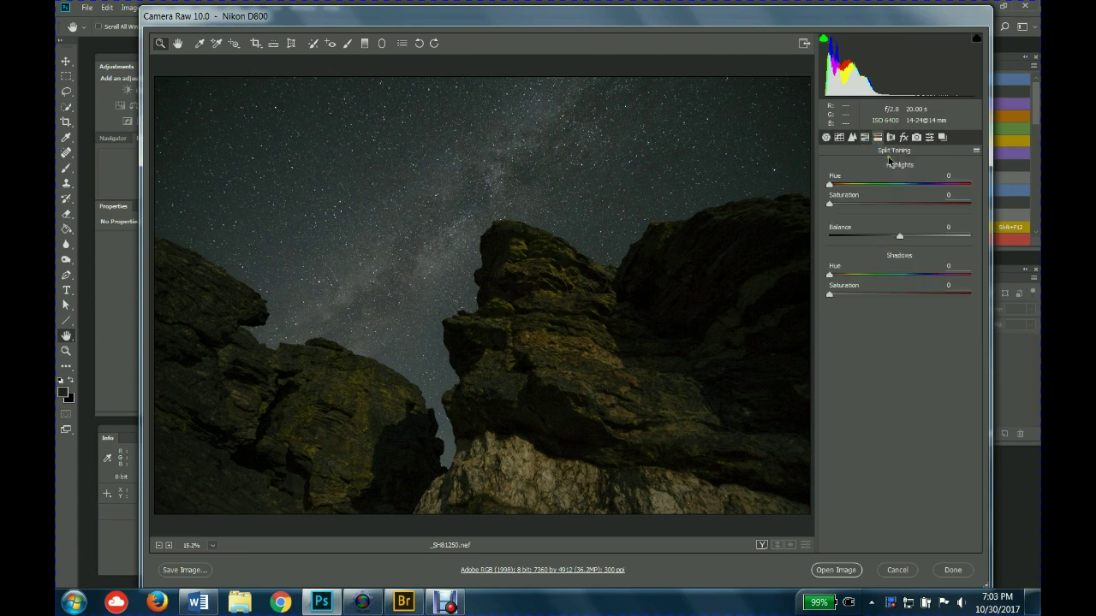
Step: Raise Lens Corrections vignetting to +32, then check the profile and Effects options
click(891, 138)
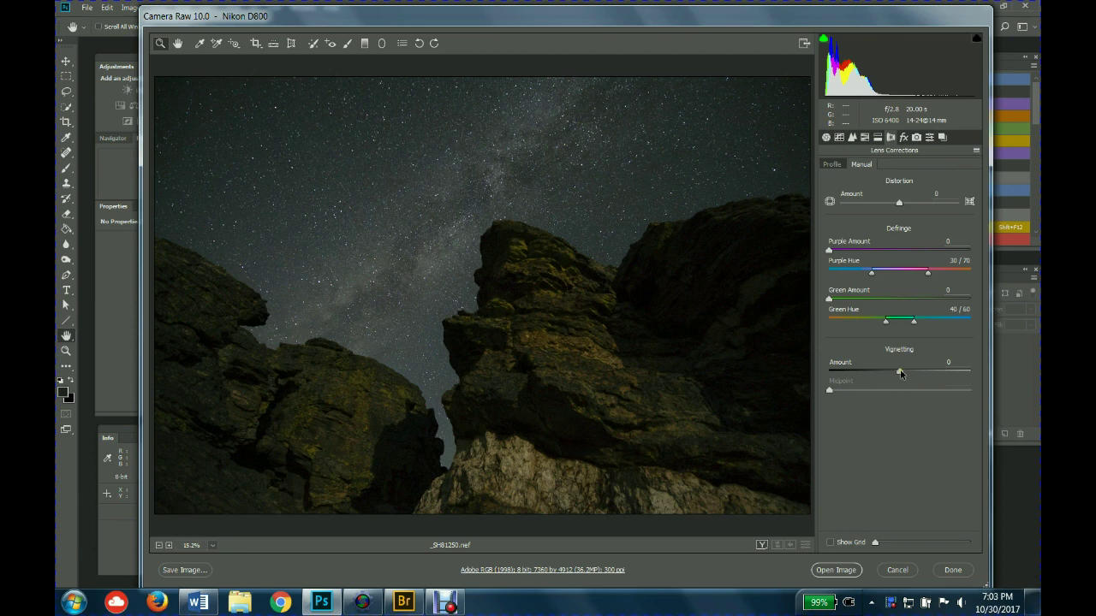
mouse_move(901, 374)
mouse_down()
mouse_move(946, 373)
mouse_move(900, 373)
mouse_up()
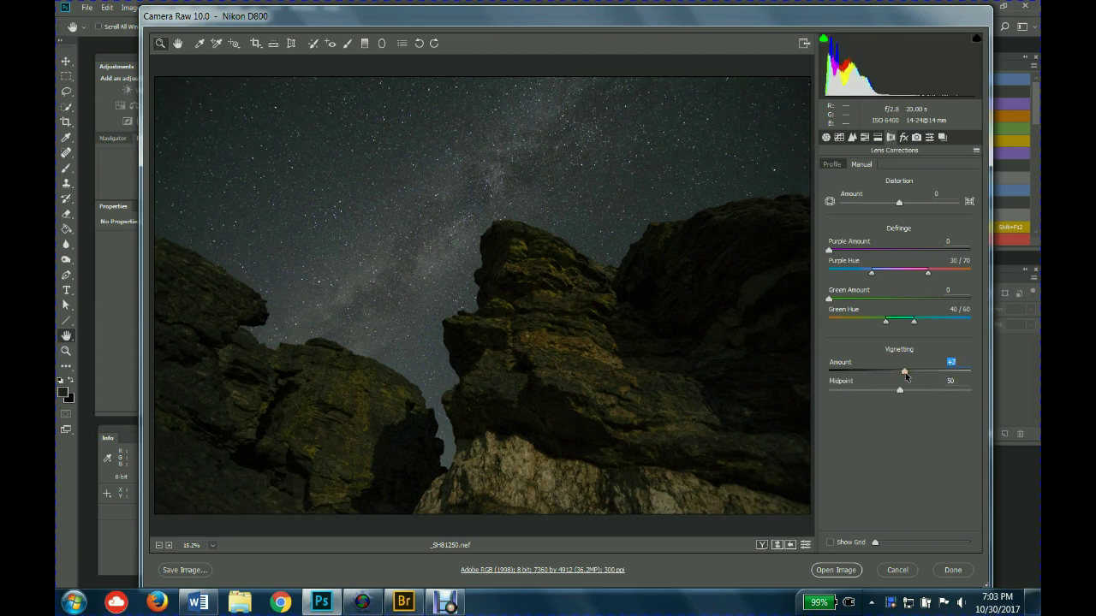
click(832, 164)
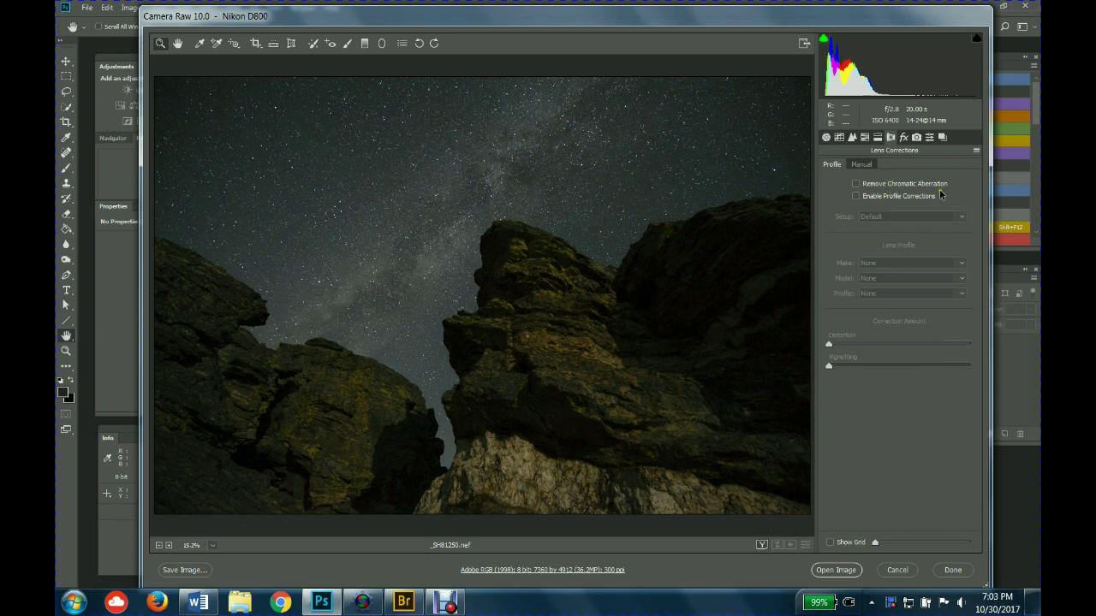
click(903, 137)
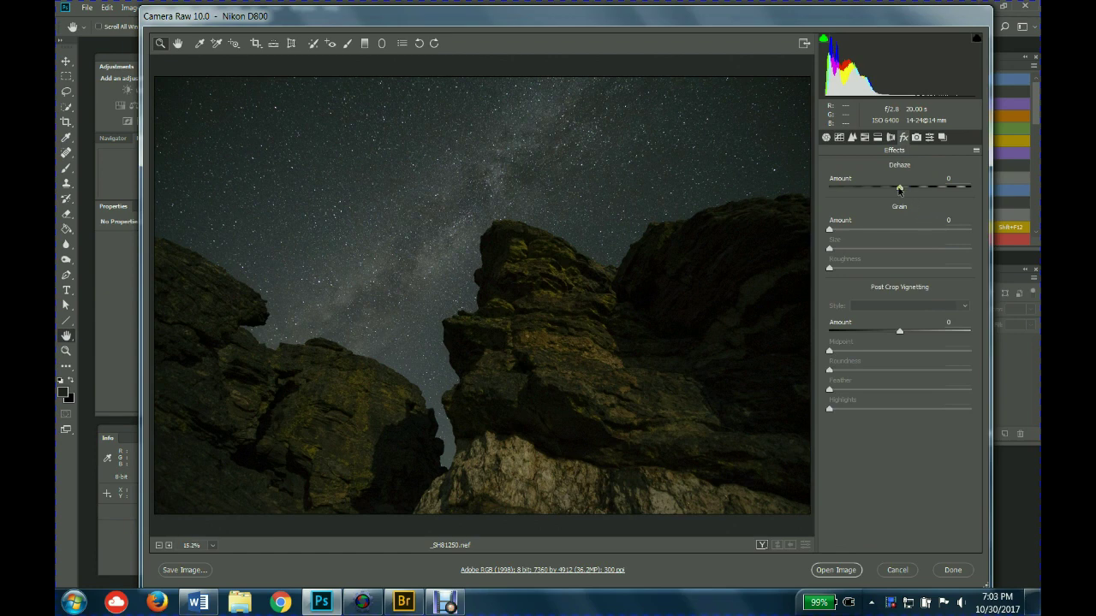
Step: Nudge Dehaze up to clear the sky, then return to the Basic settings
drag(899, 190, 928, 191)
click(825, 138)
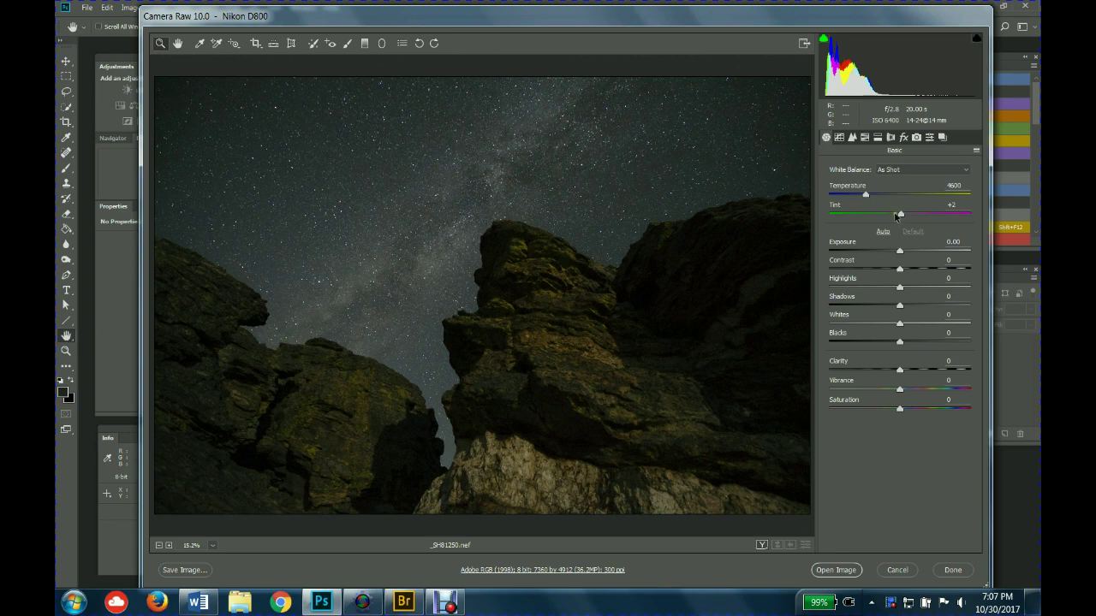
Step: Set Tint to -144 and Temperature to 23000 for a strong yellow-green cast
drag(900, 214, 833, 219)
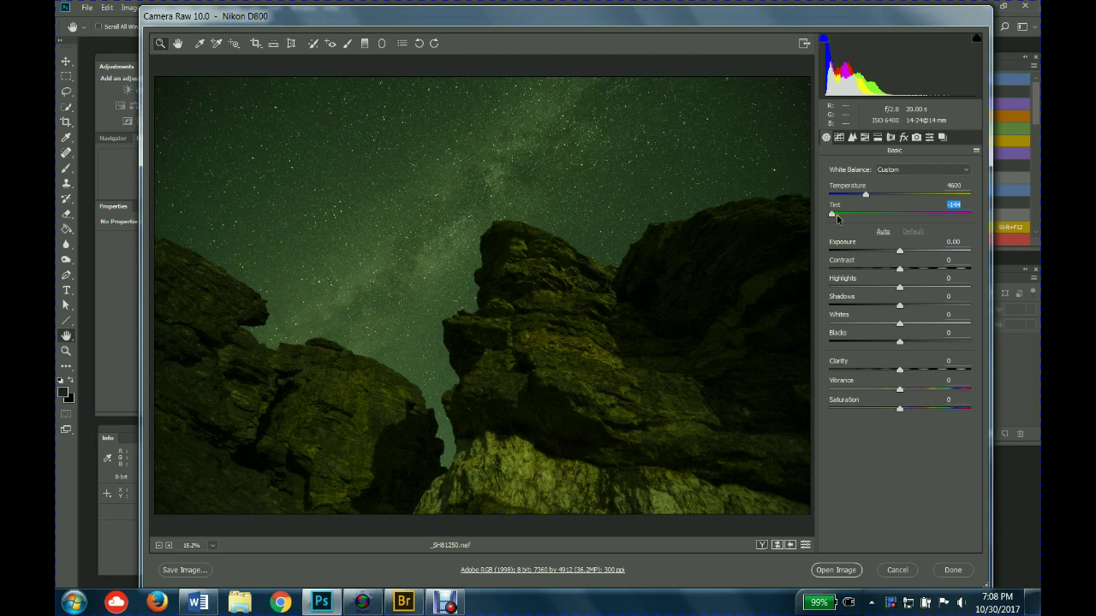
drag(833, 219, 830, 219)
drag(867, 196, 951, 197)
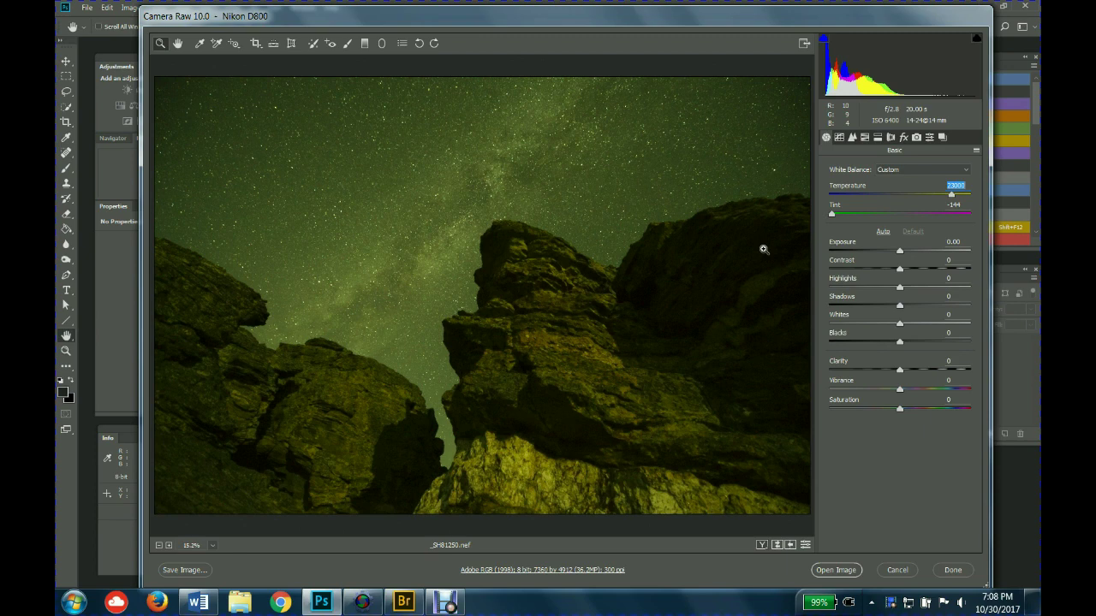
Step: Reset the white balance to As Shot, temperature 4600 and tint +2
click(900, 171)
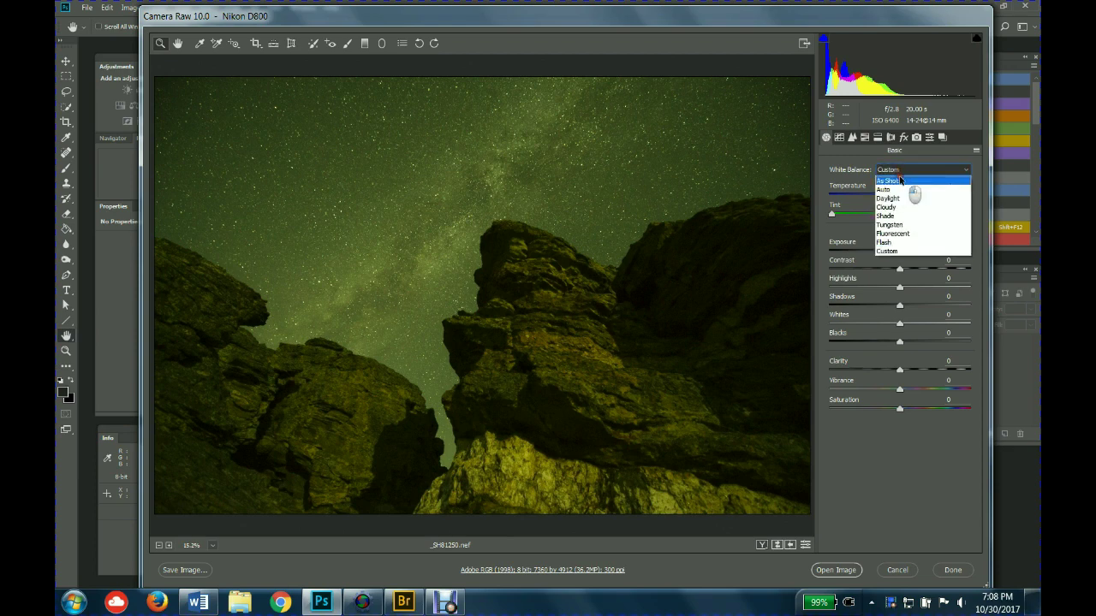
click(890, 181)
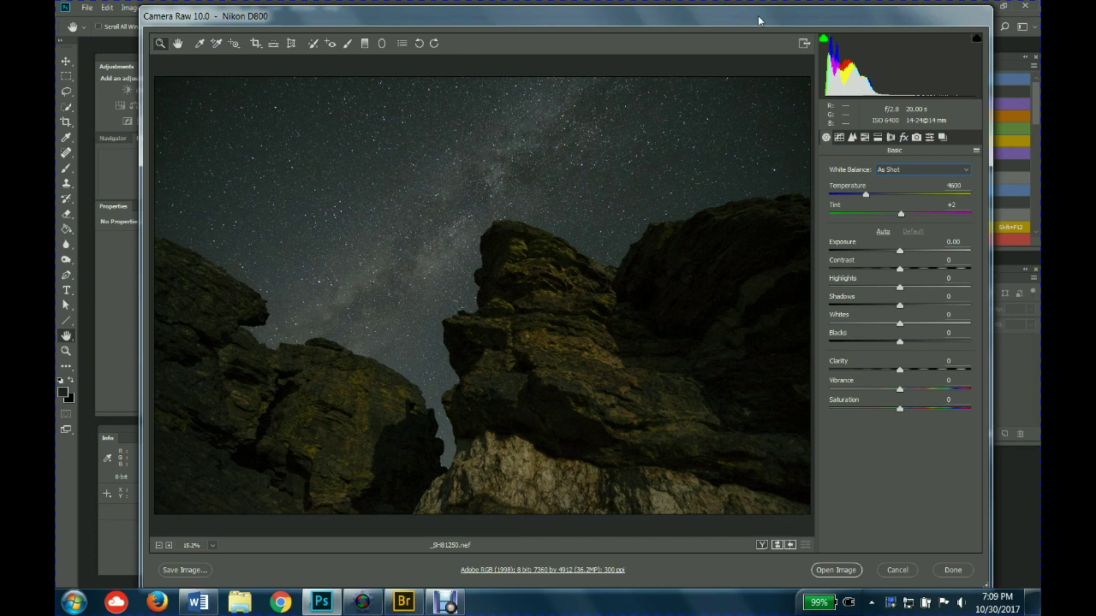
Step: Zoom into and pan across the starry sky, then select the White Balance Tool
click(451, 167)
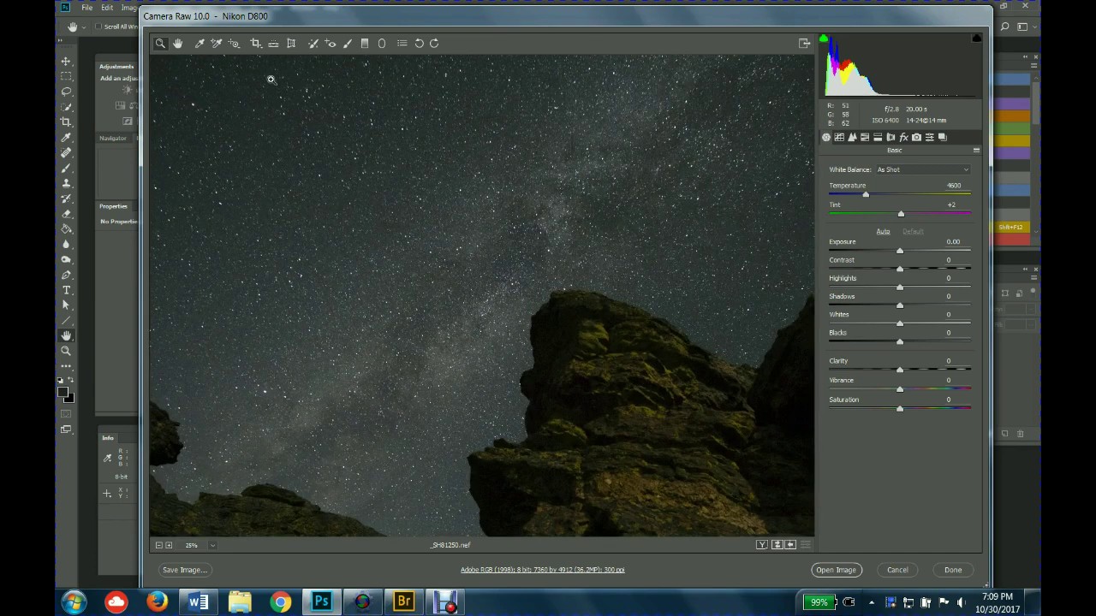
click(177, 42)
drag(480, 166, 491, 291)
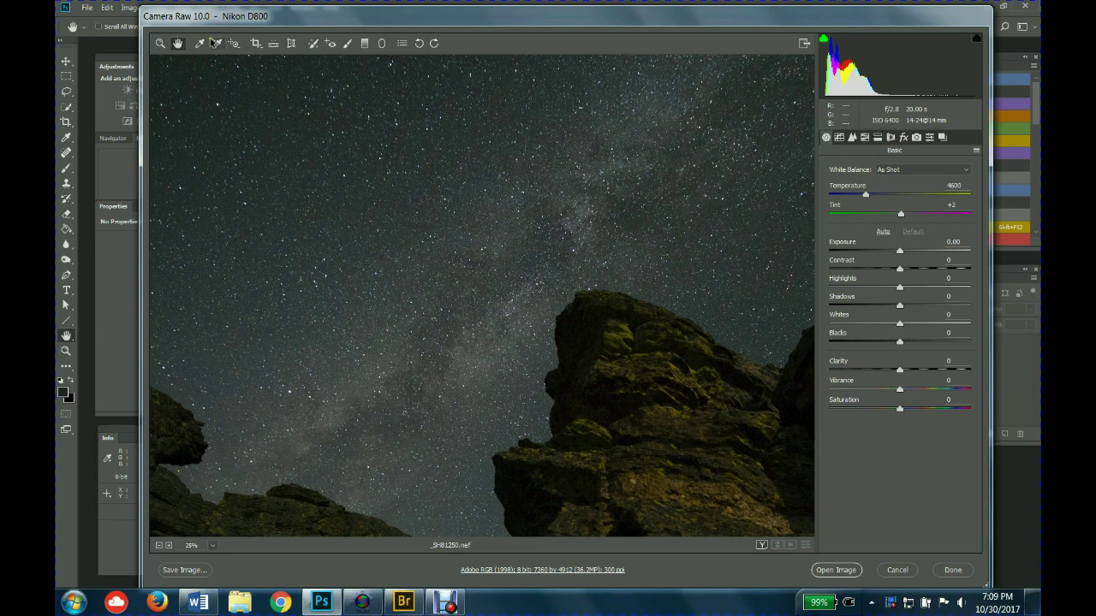
click(201, 45)
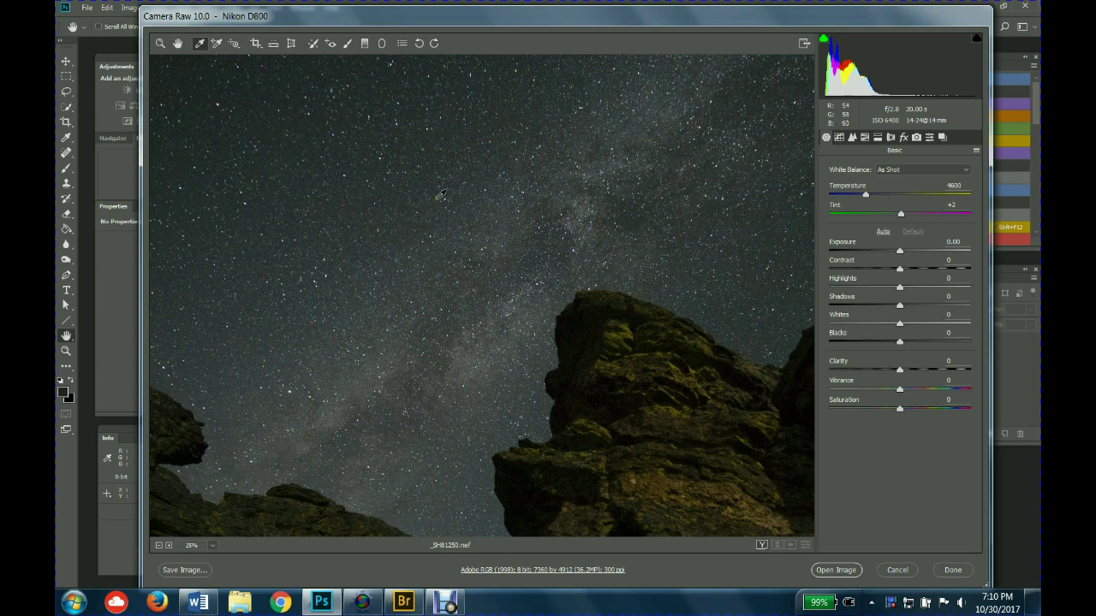
Step: Zoom the sky beside the Milky Way to 40% and reselect the White Balance Tool
key(ctrl+space)
scroll(422, 182, up, 2)
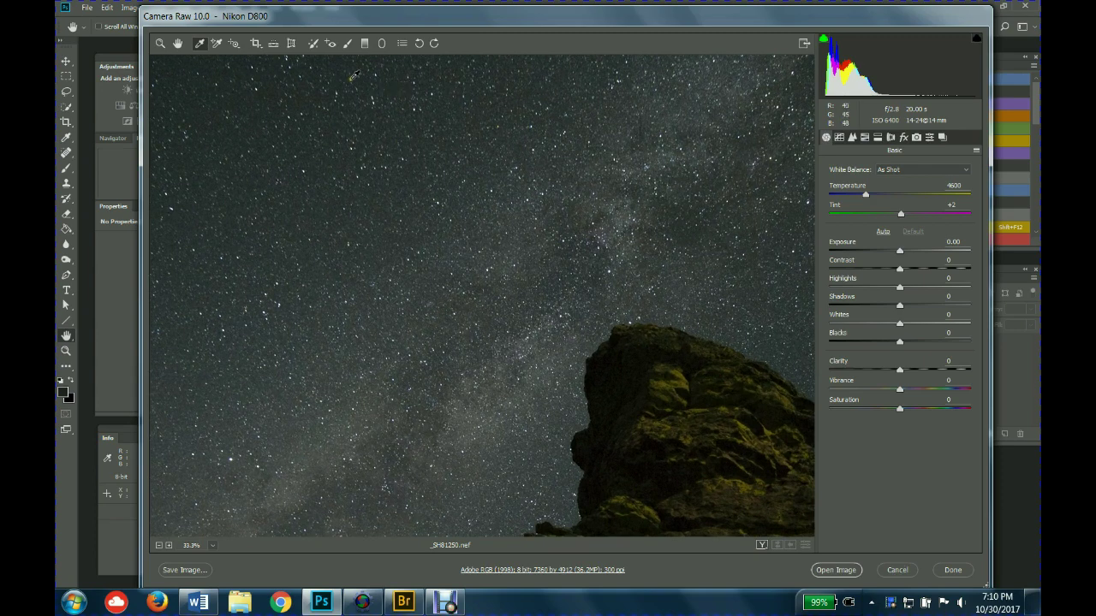
click(177, 43)
key(alt)
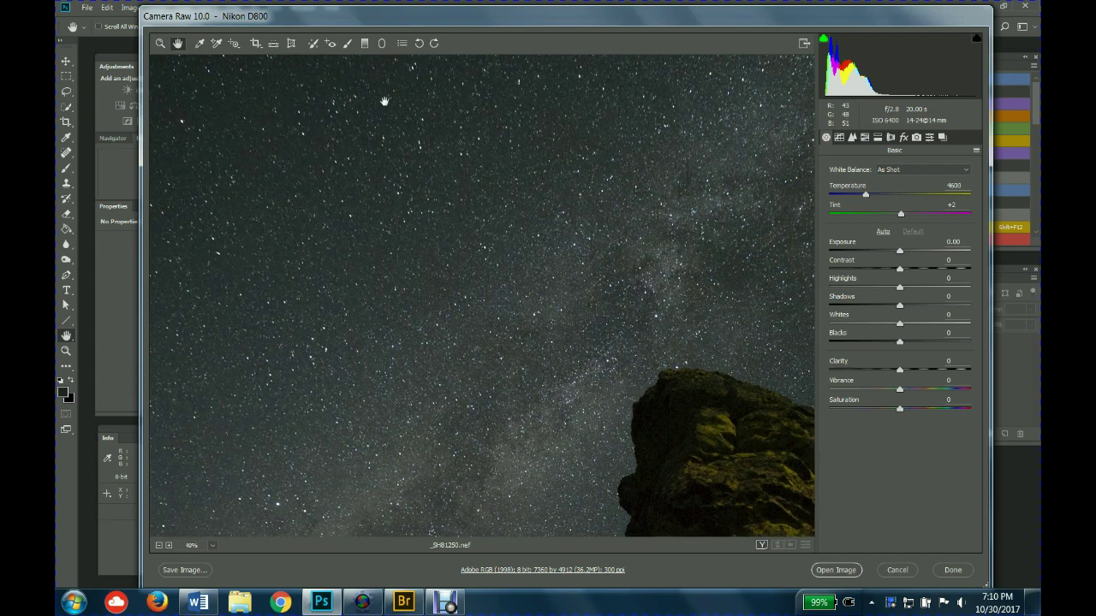
scroll(329, 206, up, 1)
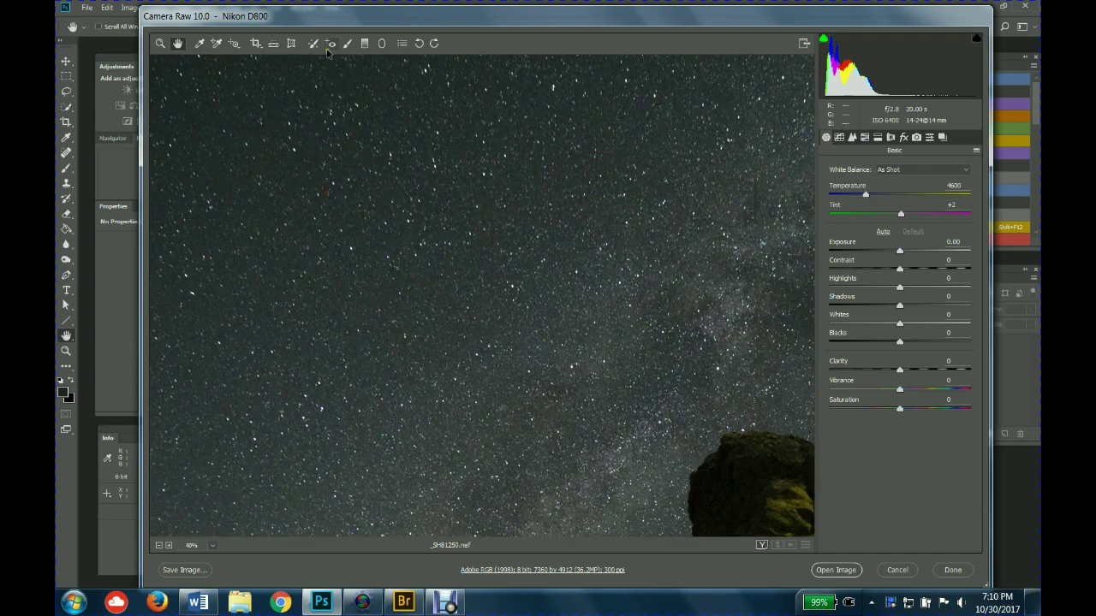
click(202, 44)
Step: Sample the sky for a Custom white balance of 6000 / +31, then review the whole photo at 25%
click(437, 101)
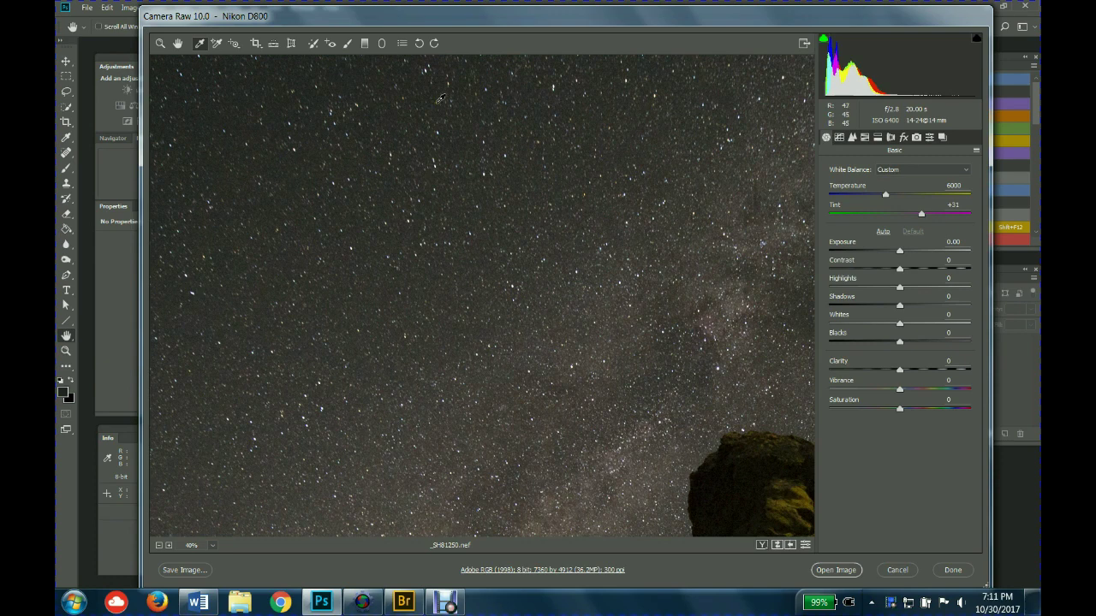
click(161, 43)
alt+click(576, 217)
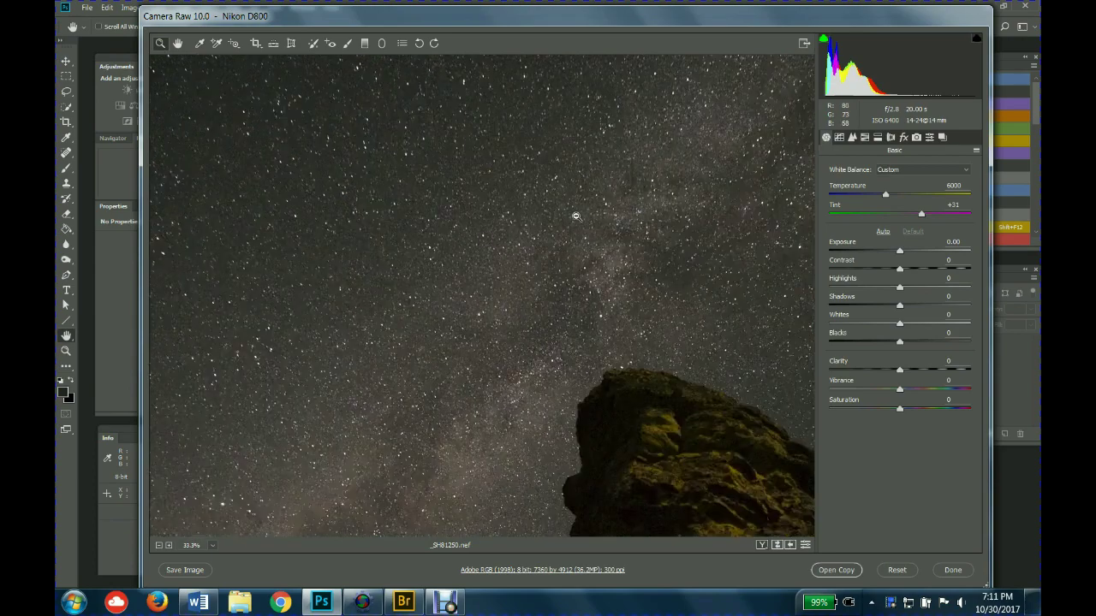
alt+click(576, 216)
alt+click(576, 216)
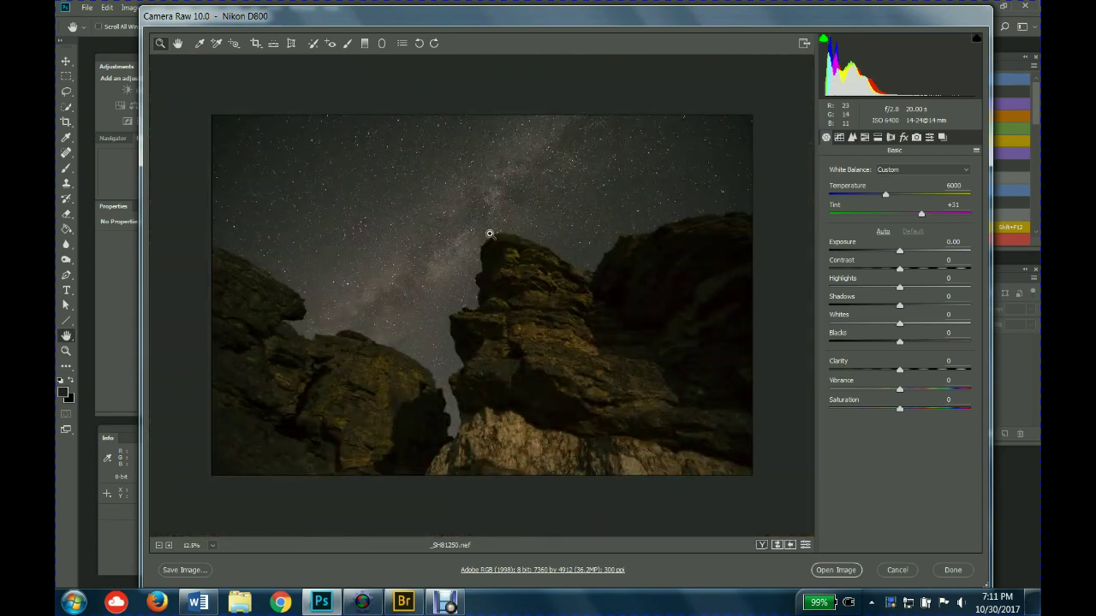
click(465, 196)
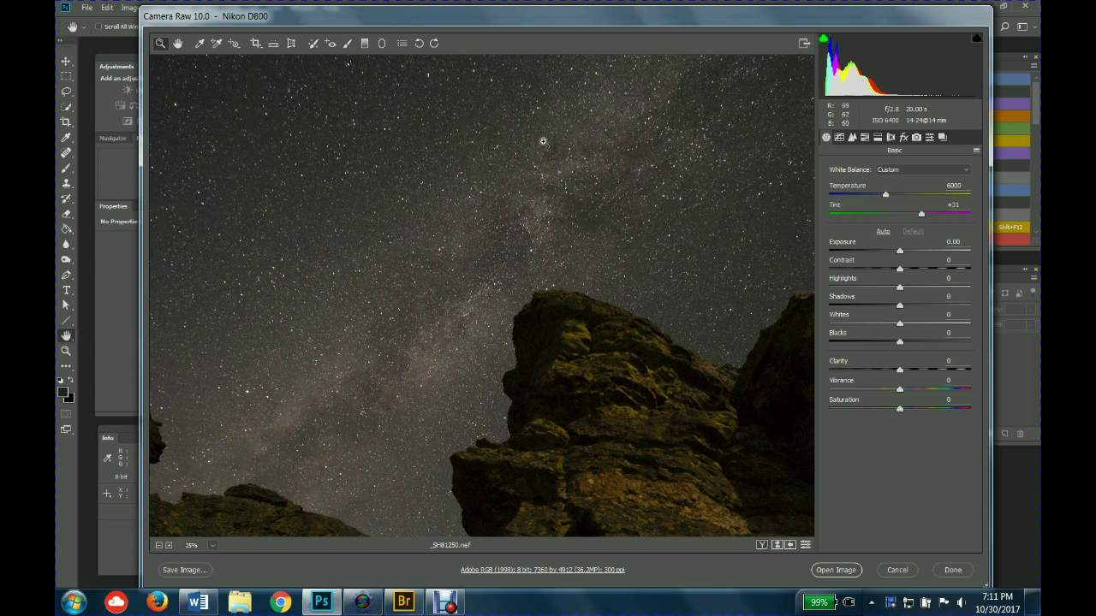
Step: Return to the White Balance Tool and zoom the preview out to 17.5%
click(198, 44)
scroll(526, 233, down, 2)
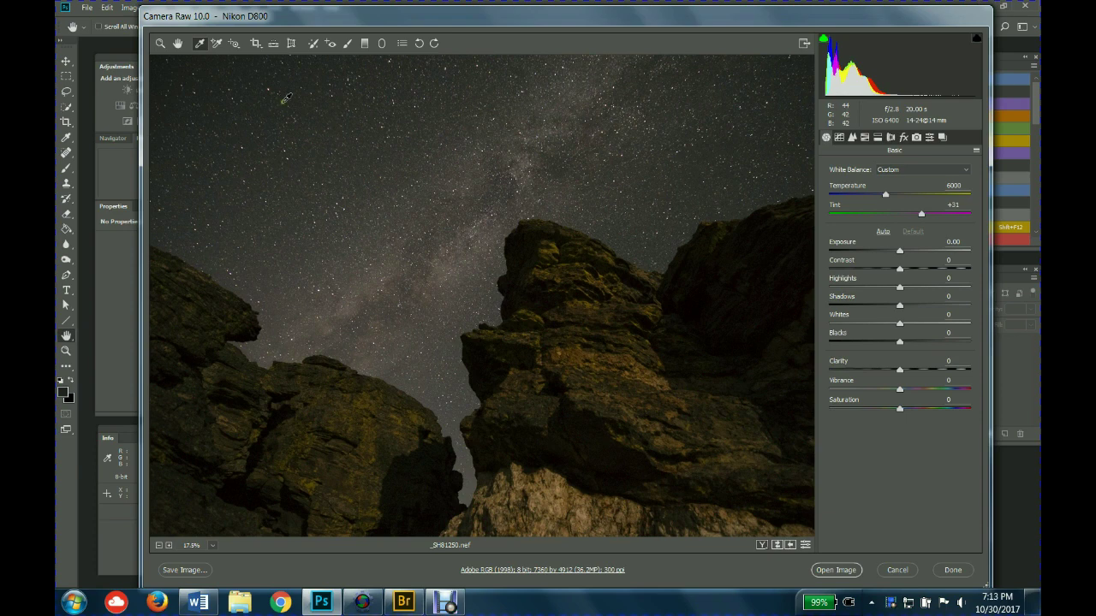
Step: Scrubby-zoom into the sky at 1600%, then step back out to 100% on the stars
click(158, 43)
drag(277, 106, 469, 183)
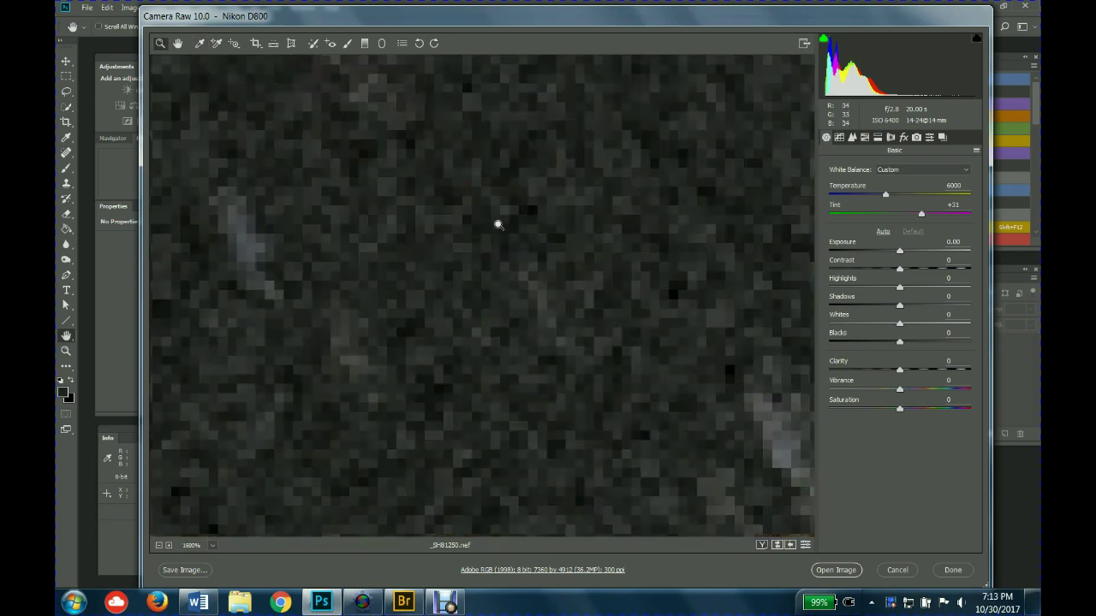
alt+click(470, 194)
alt+click(470, 194)
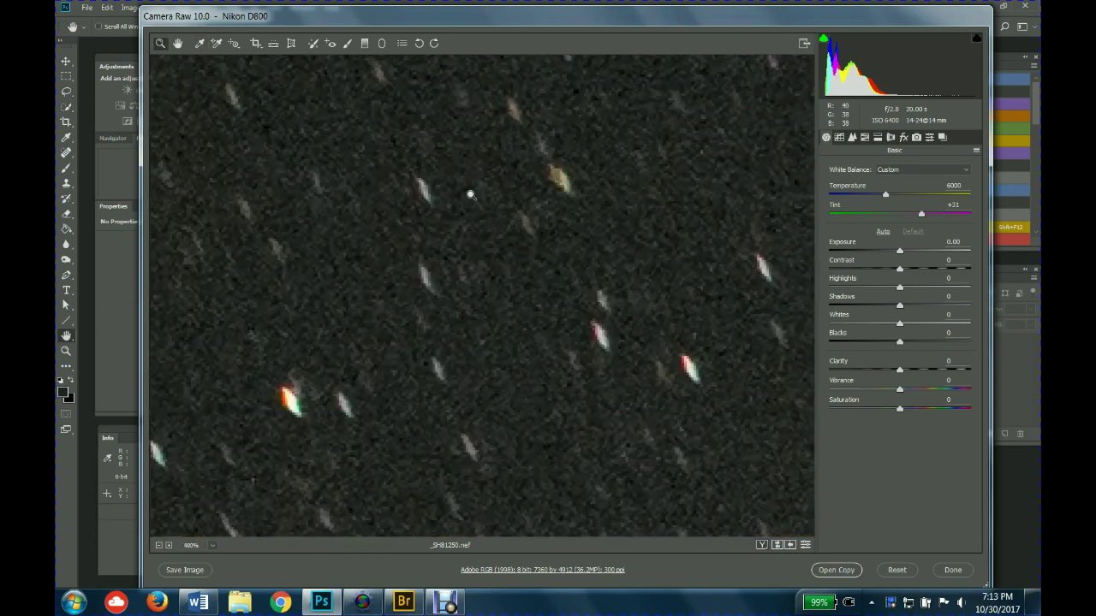
alt+click(470, 195)
alt+click(470, 195)
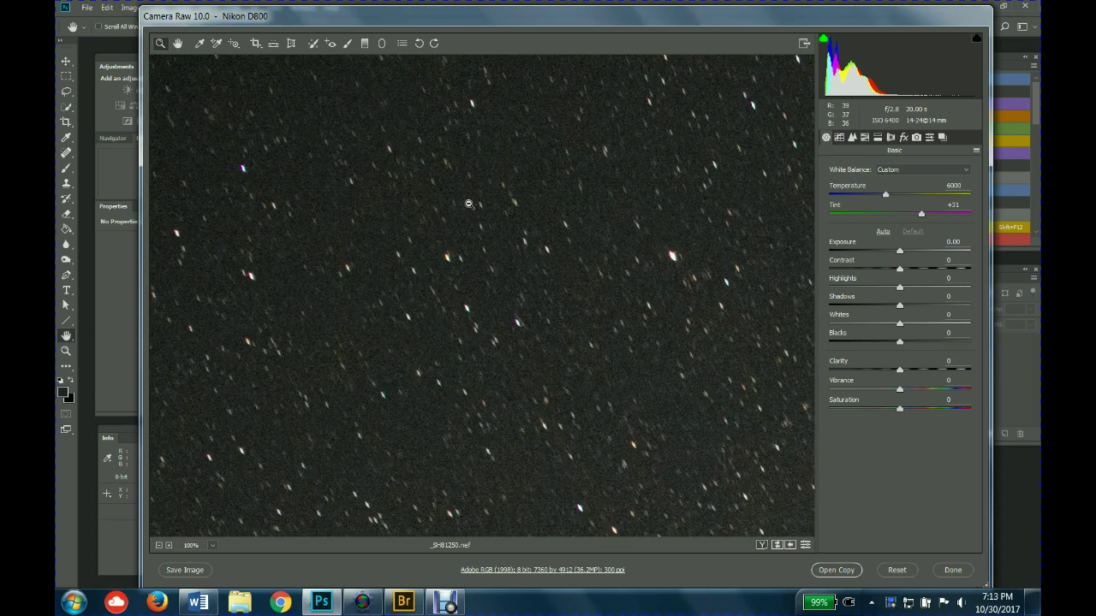
Step: Zoom out to 33.3%, zoom back in to 100% on the stars, and reselect the White Balance Tool
alt+click(470, 204)
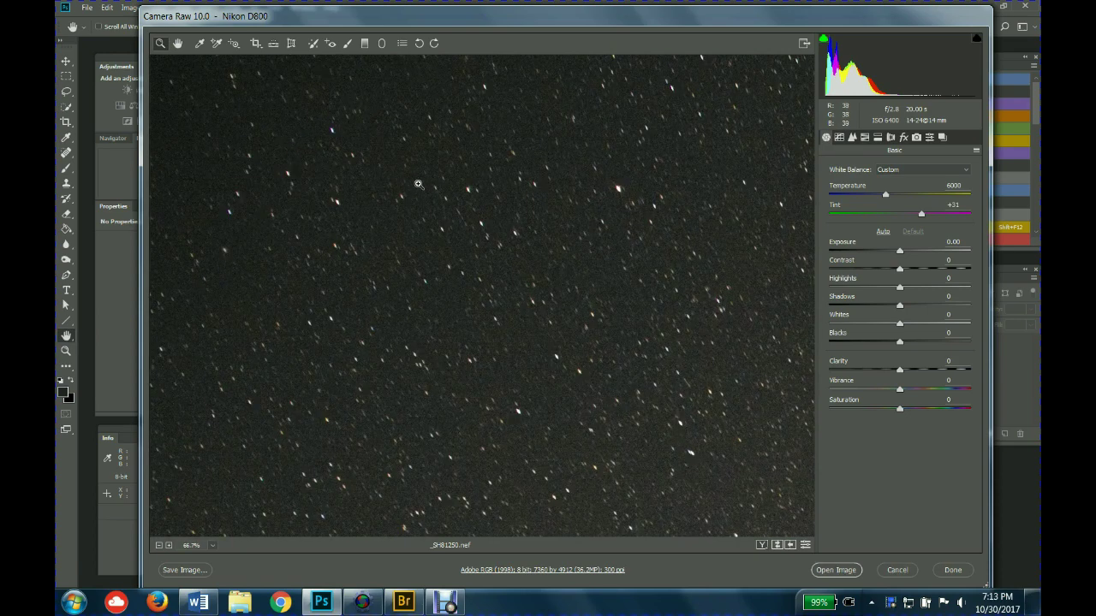
alt+click(507, 230)
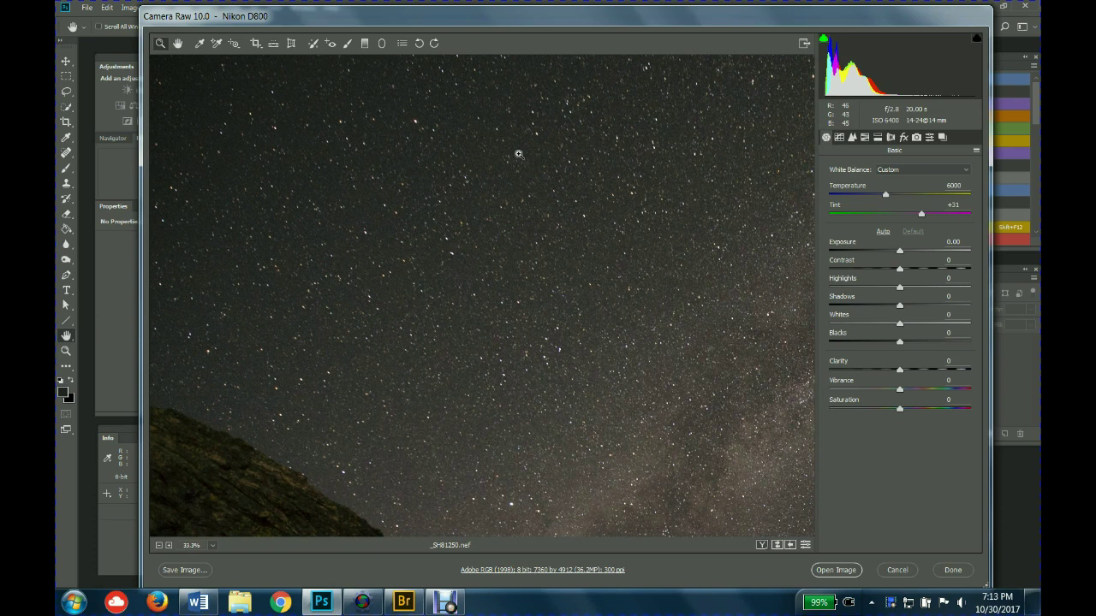
key(alt)
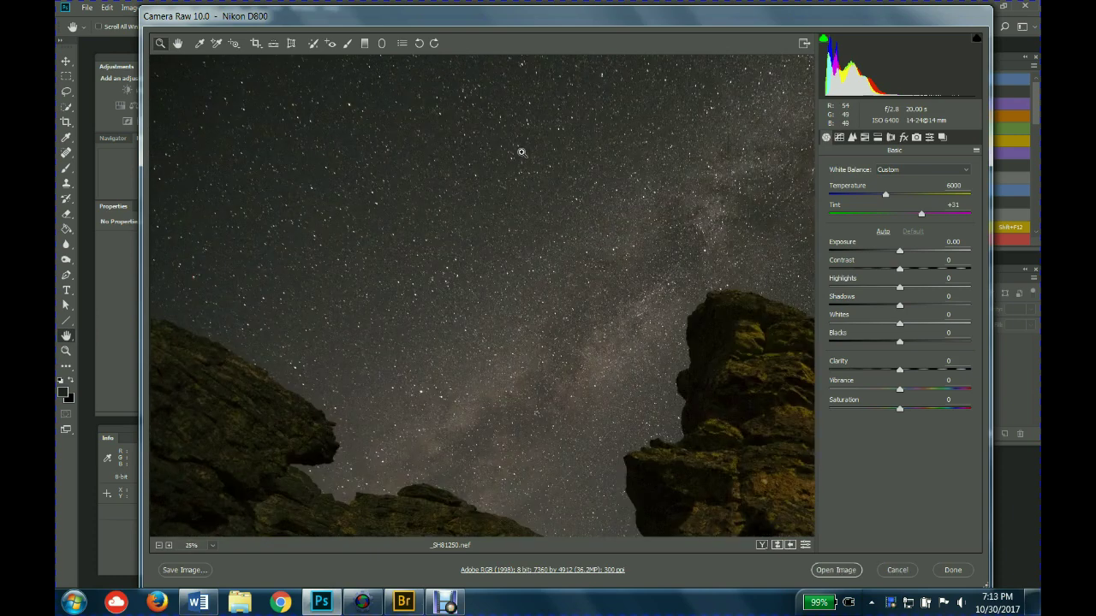
click(514, 144)
click(512, 143)
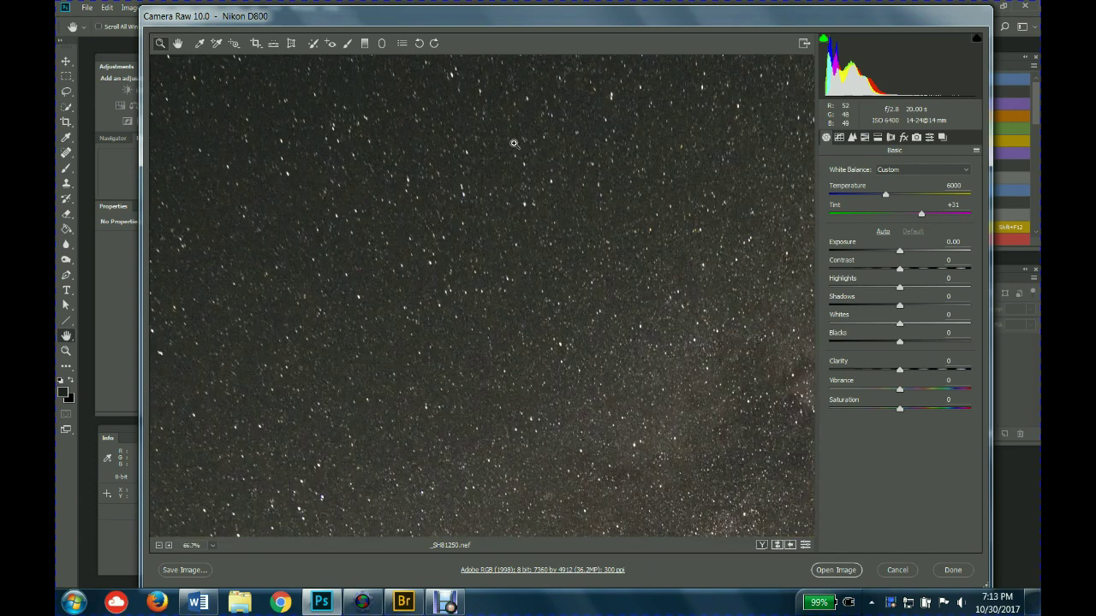
click(505, 158)
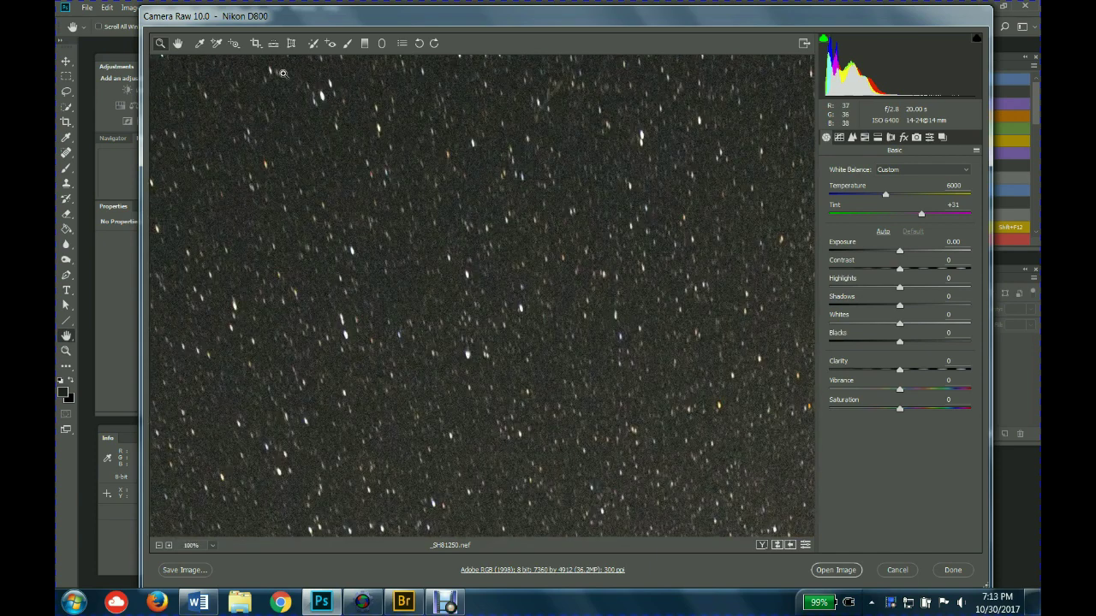
click(200, 43)
Step: Zoom the preview out over the starry sky, switching between White Balance and Zoom tools
key(alt)
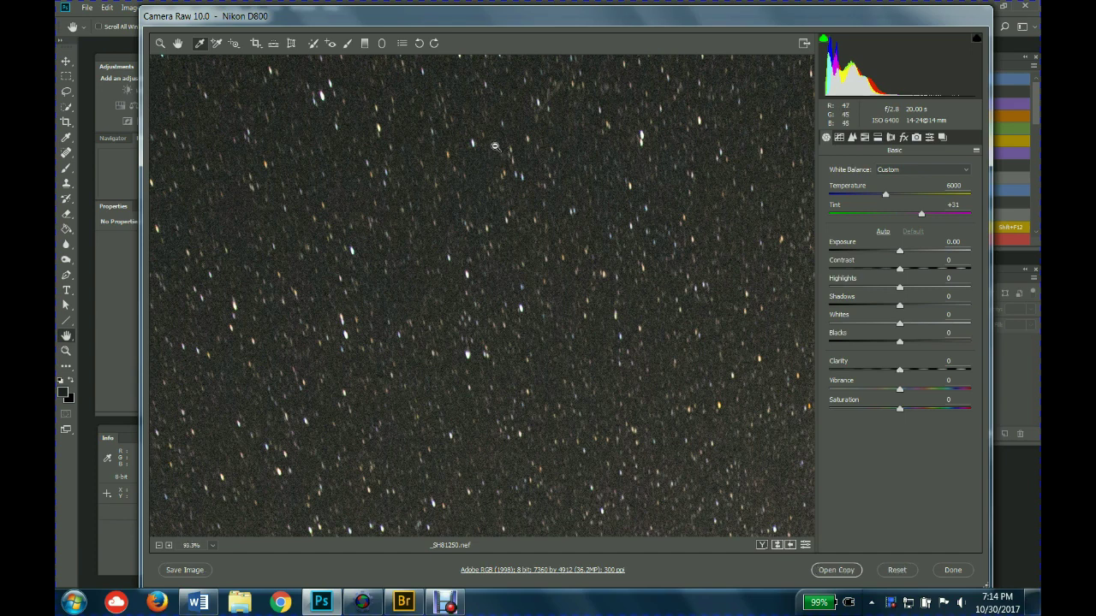
scroll(445, 141, down, 1)
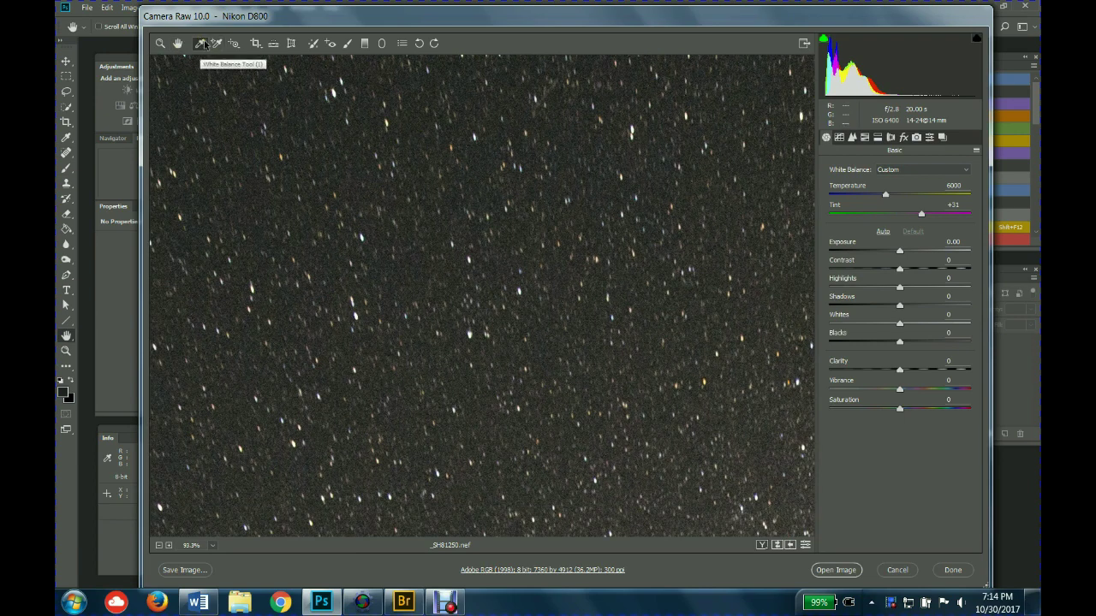
click(202, 43)
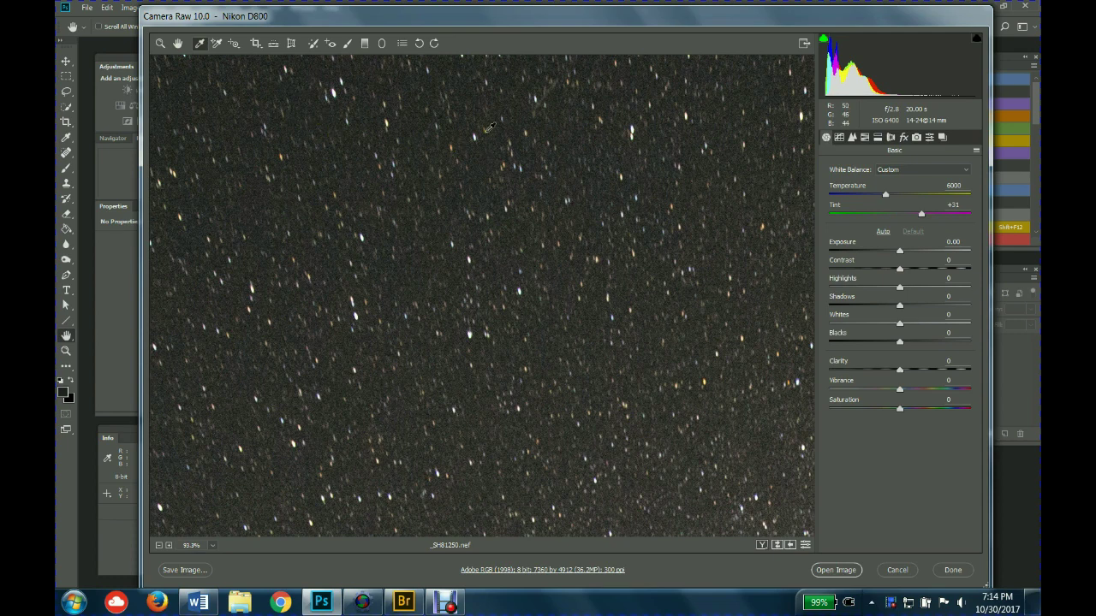
click(160, 43)
key(alt)
scroll(411, 162, down, 4)
scroll(412, 163, down, 2)
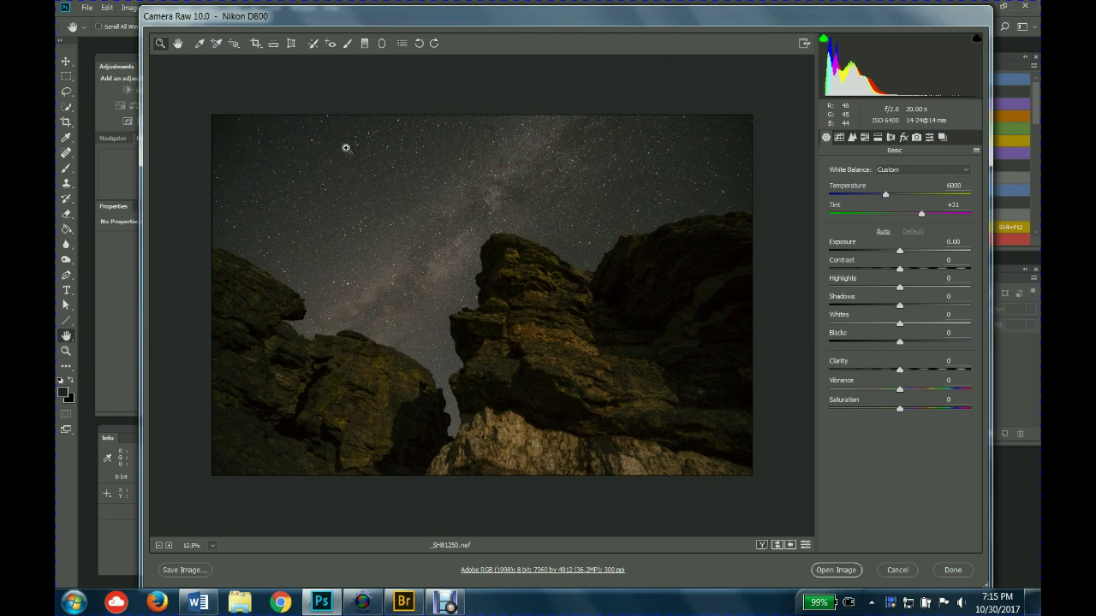
Step: Magnify a star to check colour fringing, then zoom back out to 66.7%
click(346, 149)
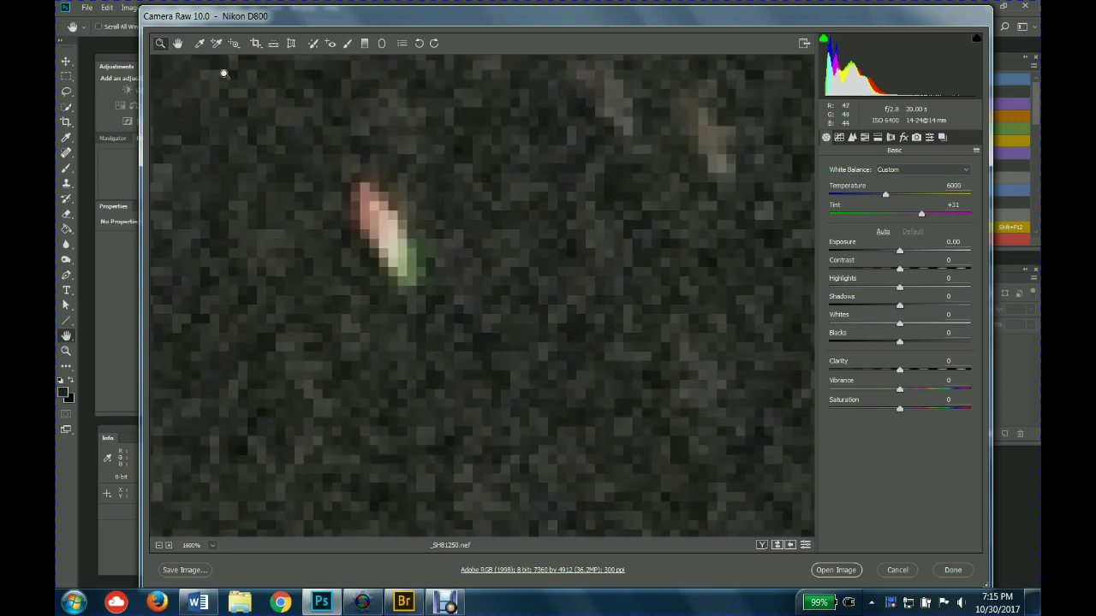
key(alt)
alt+click(302, 114)
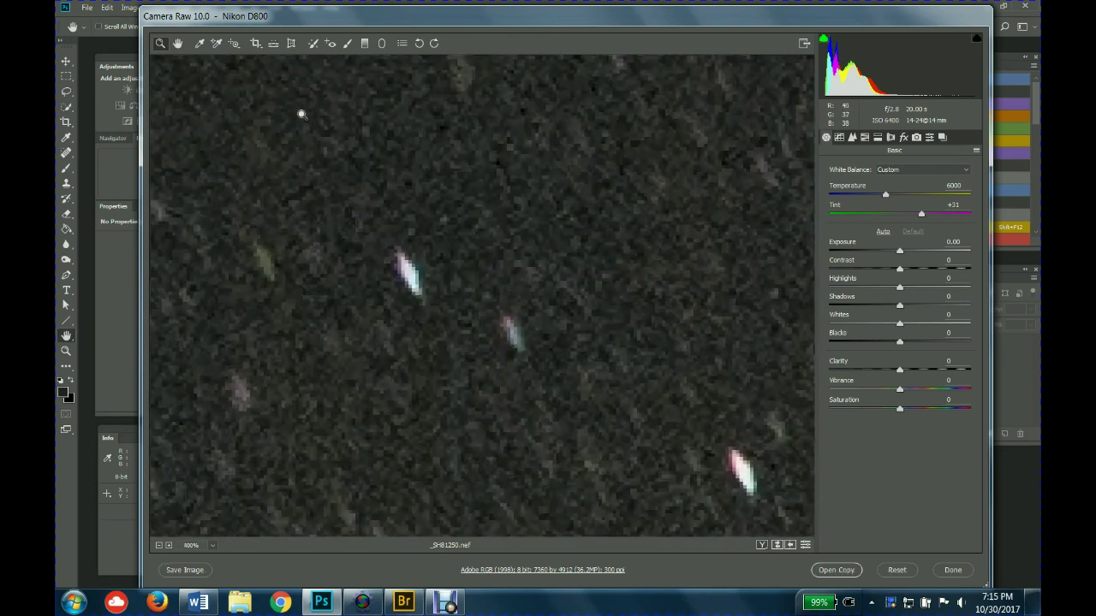
alt+click(301, 113)
alt+click(301, 113)
alt+click(301, 114)
alt+click(301, 114)
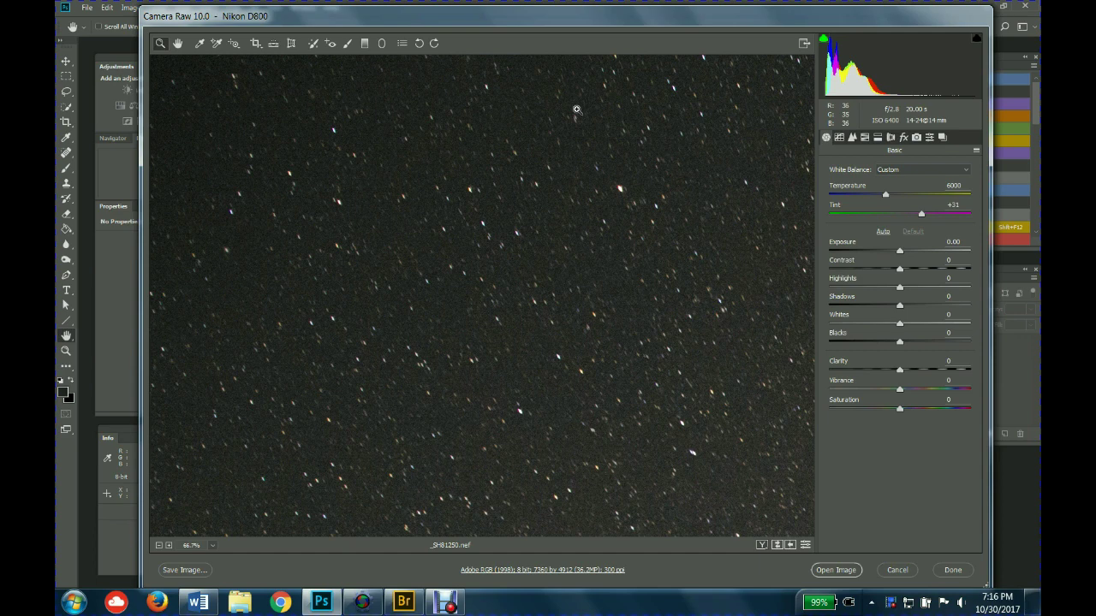
Step: Zoom out and in on the central rock peak, then choose Fit in View for the whole photo
alt+click(459, 96)
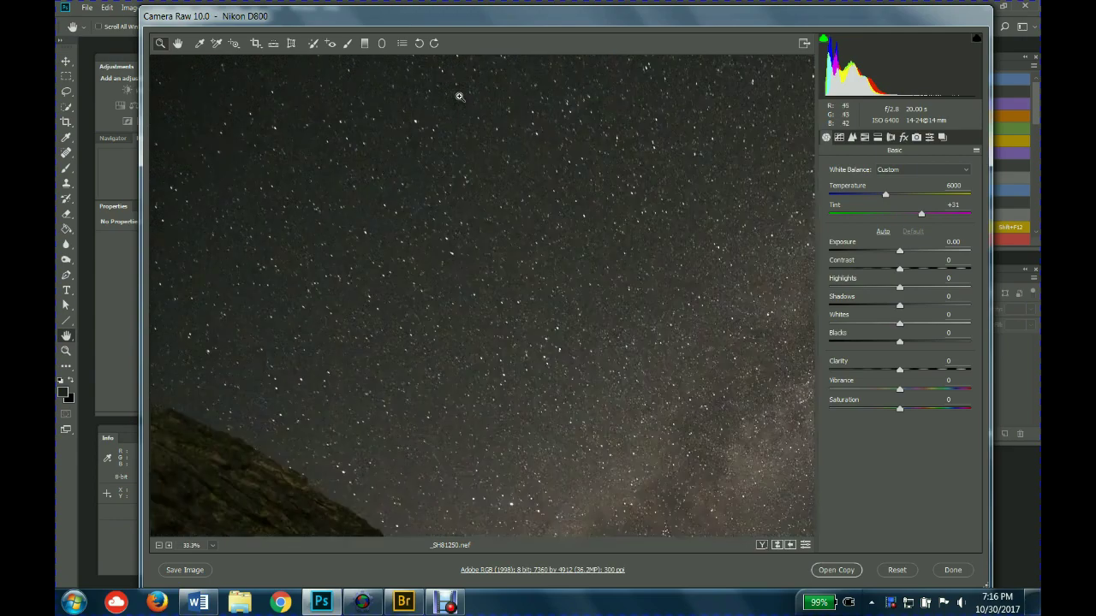
alt+click(460, 107)
alt+click(463, 112)
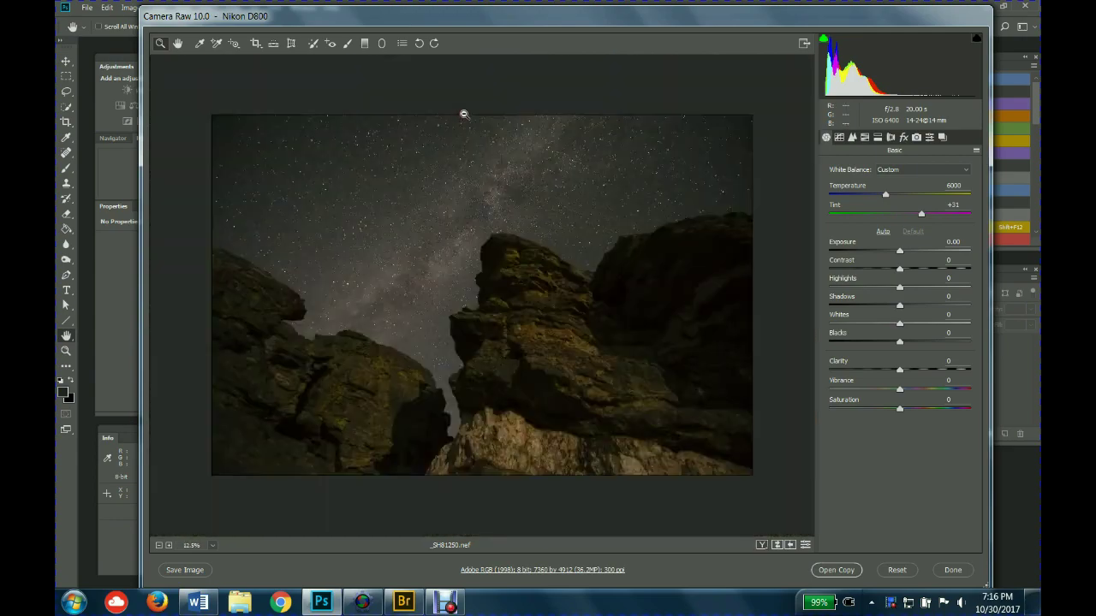
click(492, 266)
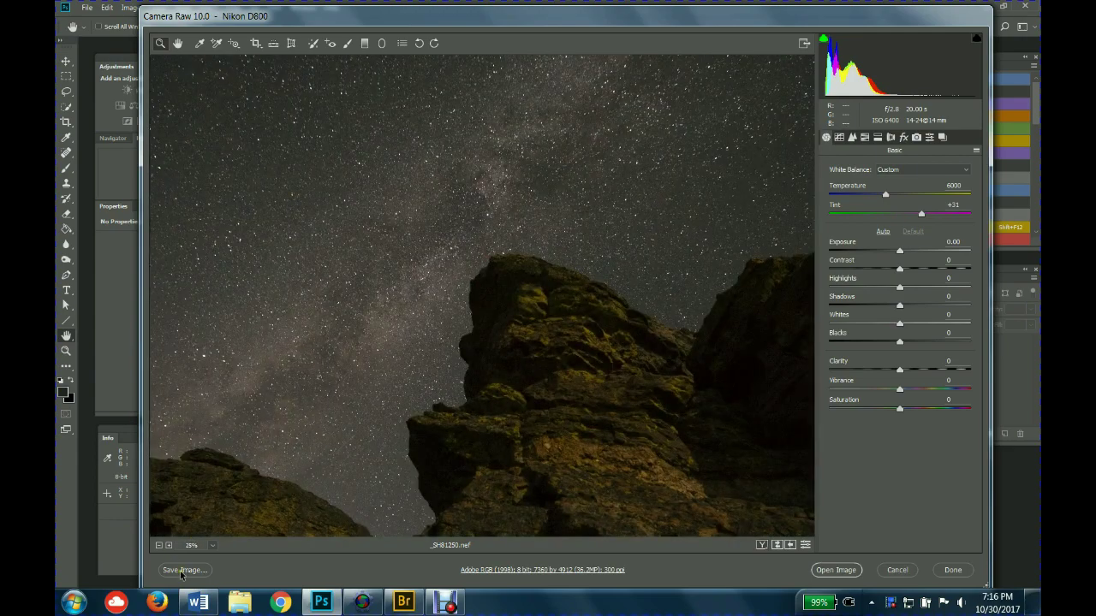
click(213, 545)
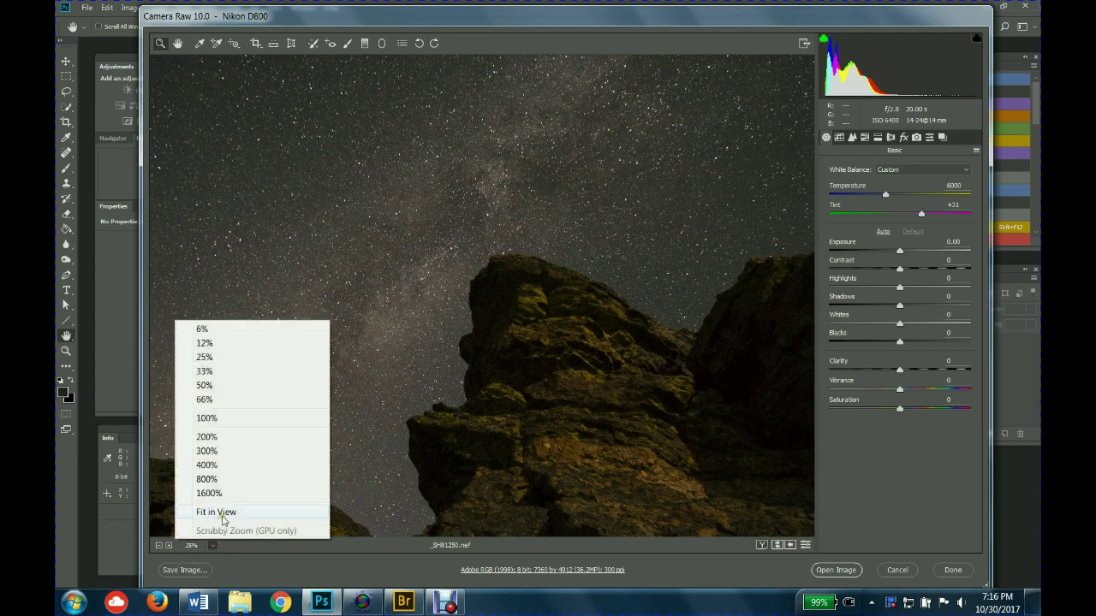
click(218, 512)
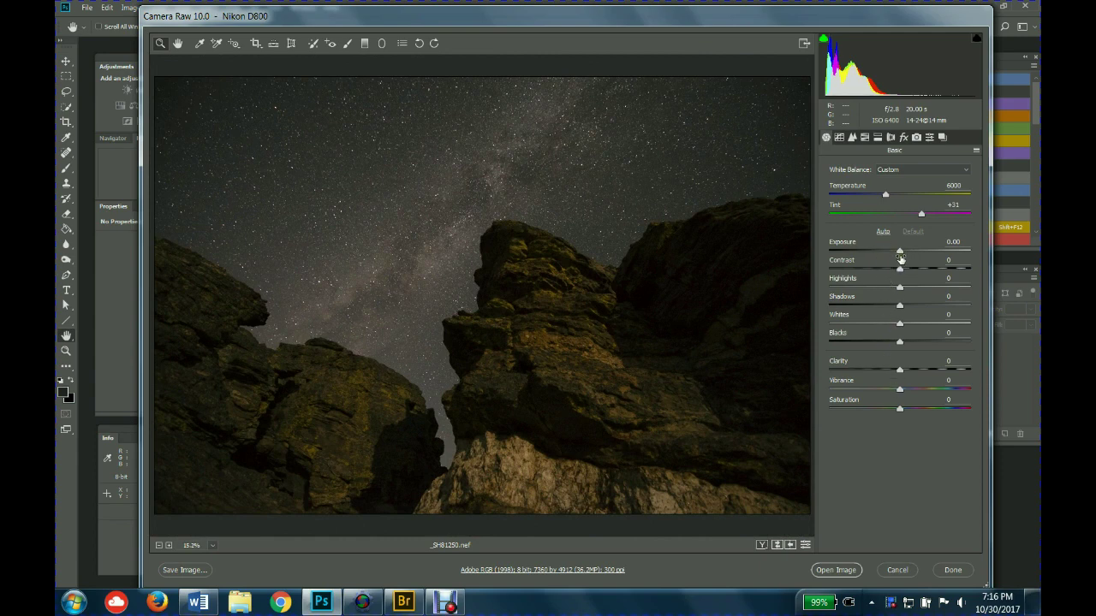
drag(900, 272, 912, 273)
double_click(910, 270)
click(900, 251)
mouse_move(899, 251)
mouse_down()
mouse_move(919, 253)
mouse_move(890, 253)
mouse_up()
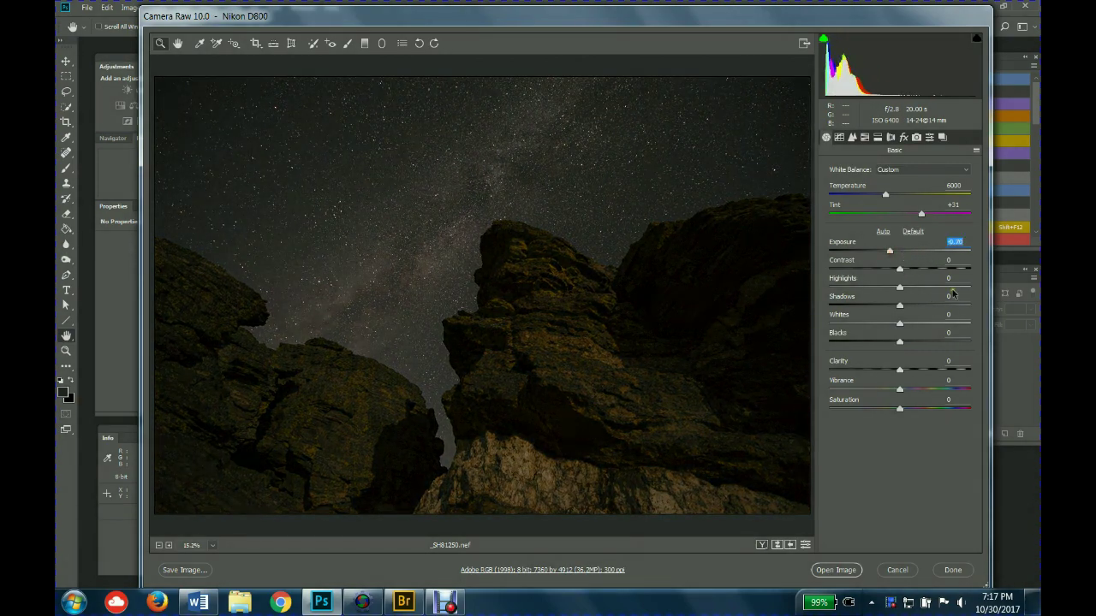
text(0)
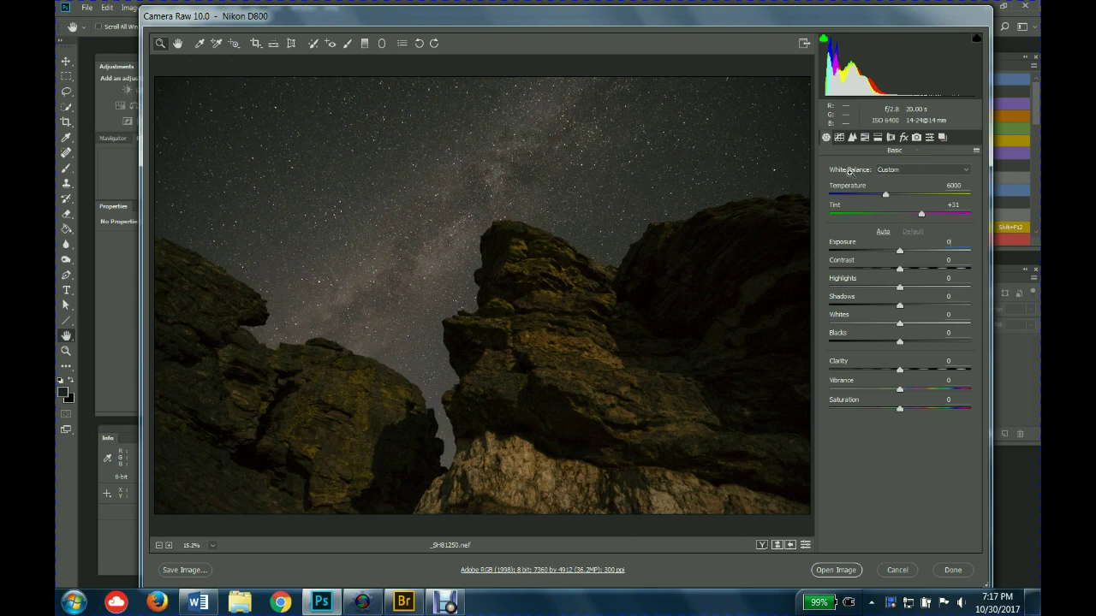
drag(728, 17, 728, 19)
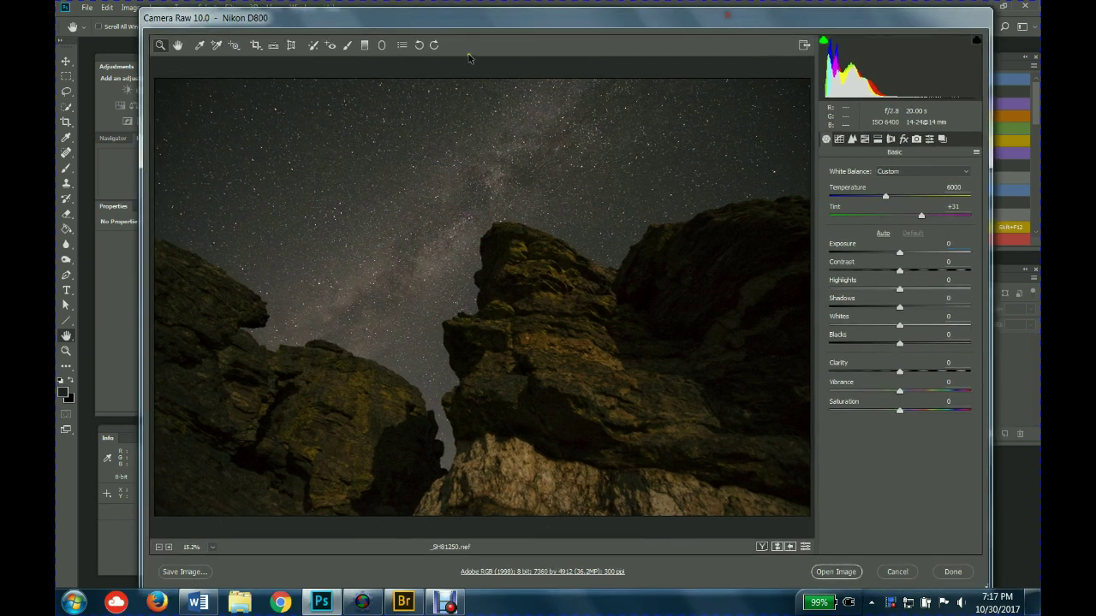
Step: Paint an Adjustment Brush stroke of Contrast +35 and Clarity +26 over the Milky Way sky
click(347, 47)
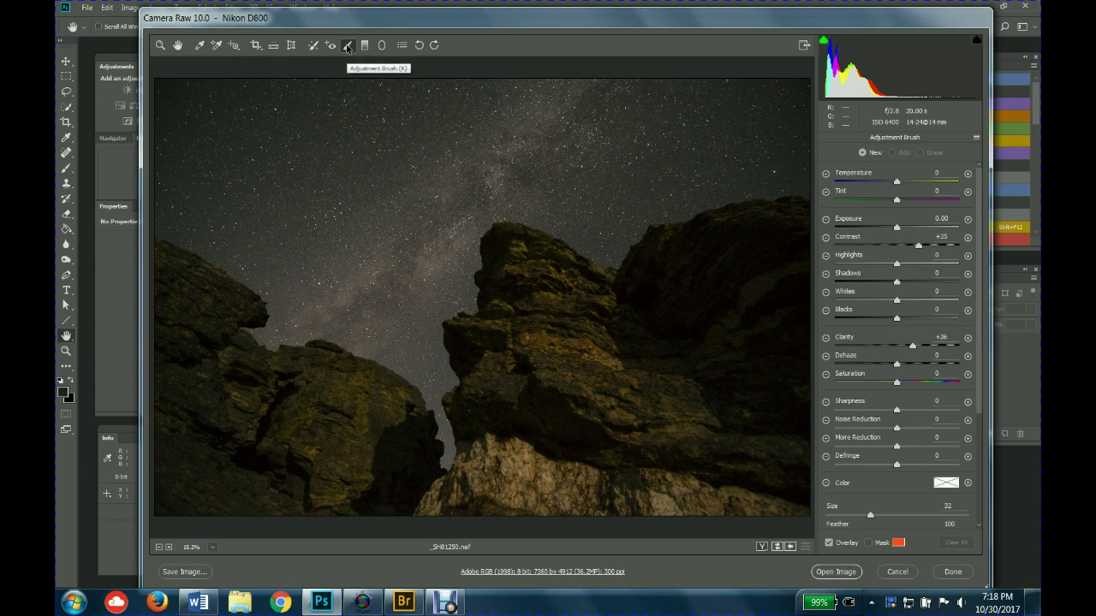
click(465, 197)
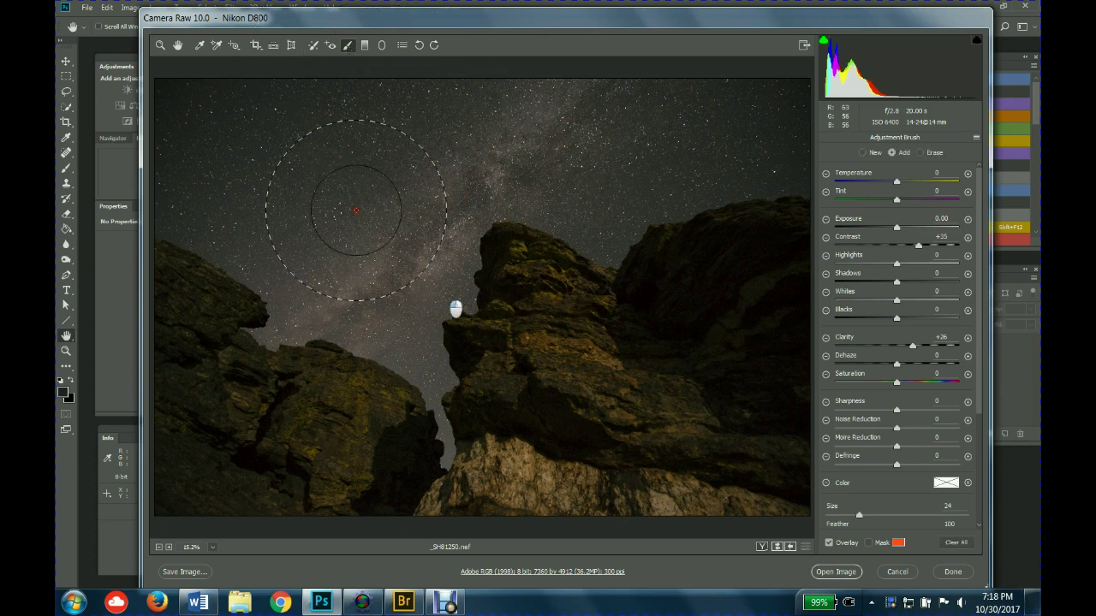
click(356, 210)
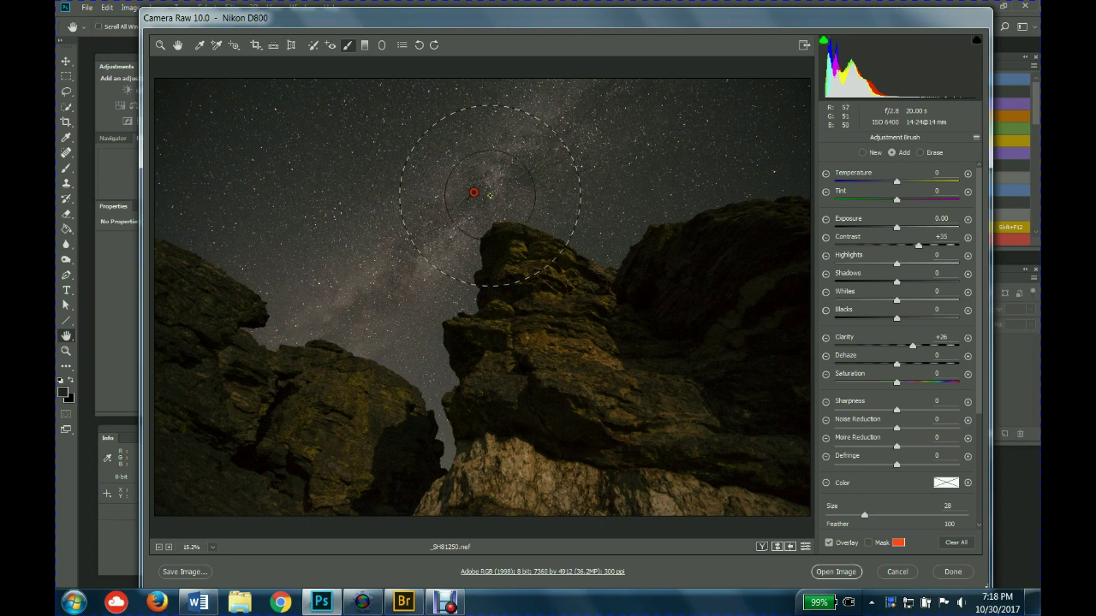
Step: Erase the brushed adjustment along the rock edge
key(alt)
click(532, 187)
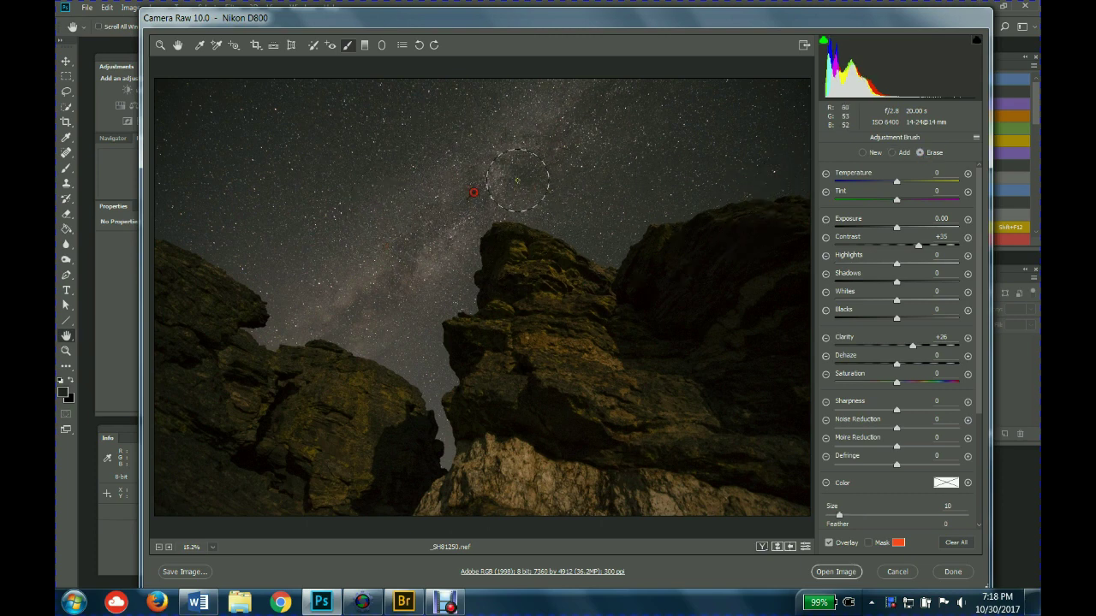
mouse_move(514, 180)
mouse_down()
mouse_move(457, 176)
mouse_move(469, 253)
mouse_move(403, 294)
mouse_up()
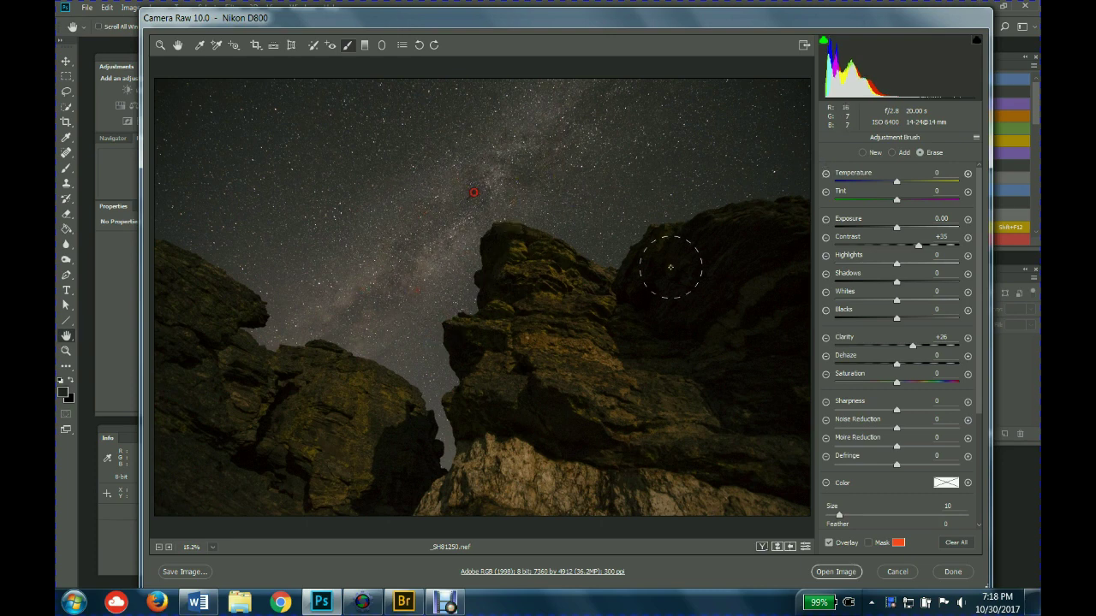
Step: Start a new brush adjustment and resize the brush with ] and [
click(863, 152)
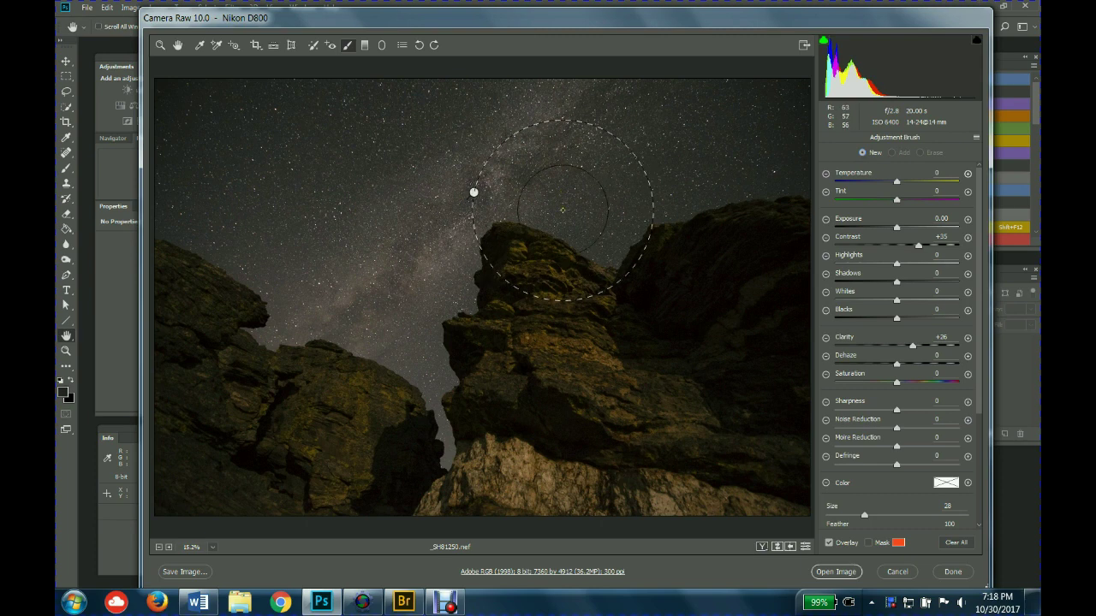
key(bracketright)
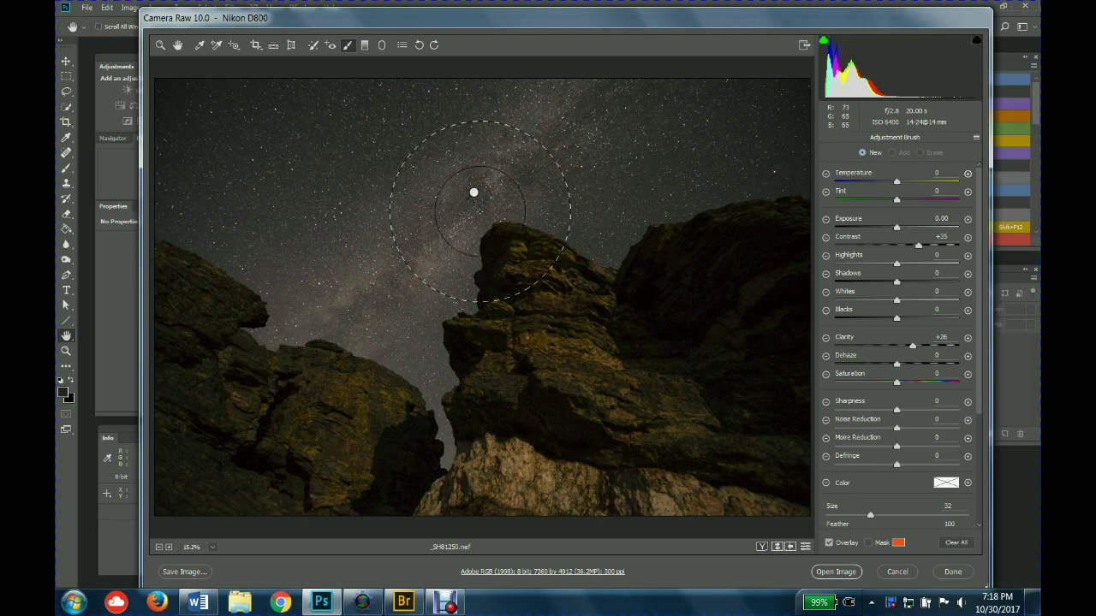
key(bracketleft)
key(bracketleft)
key(bracketleft)
key(bracketleft)
key(bracketleft)
Step: Brush the right-hand rock with Contrast and Clarity at 0 and Exposure raised to about +3.60
click(646, 325)
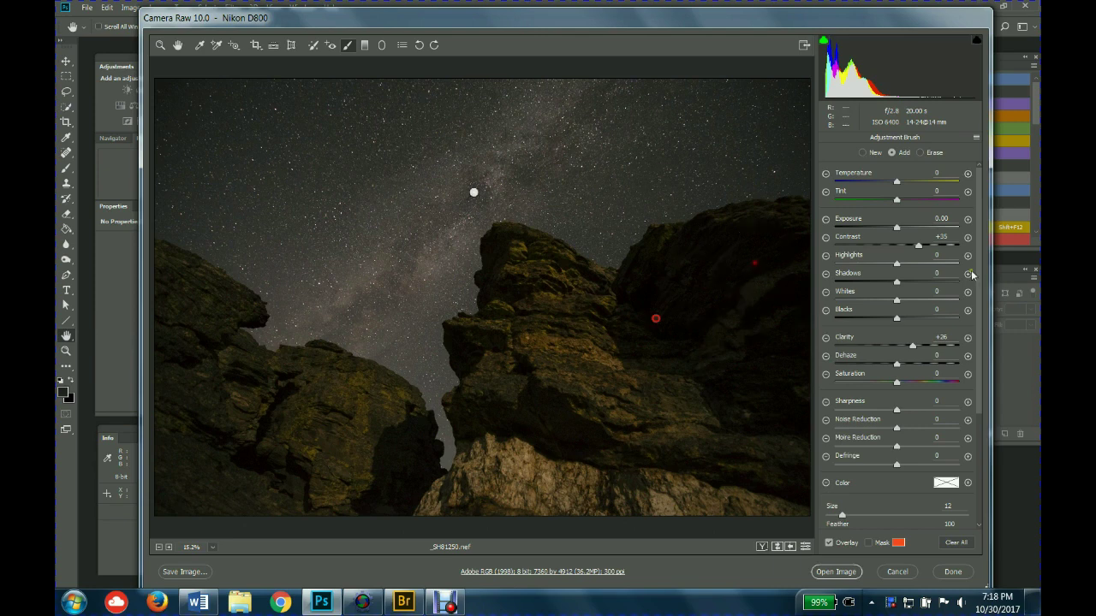
click(941, 237)
text(0)
click(942, 337)
text(0)
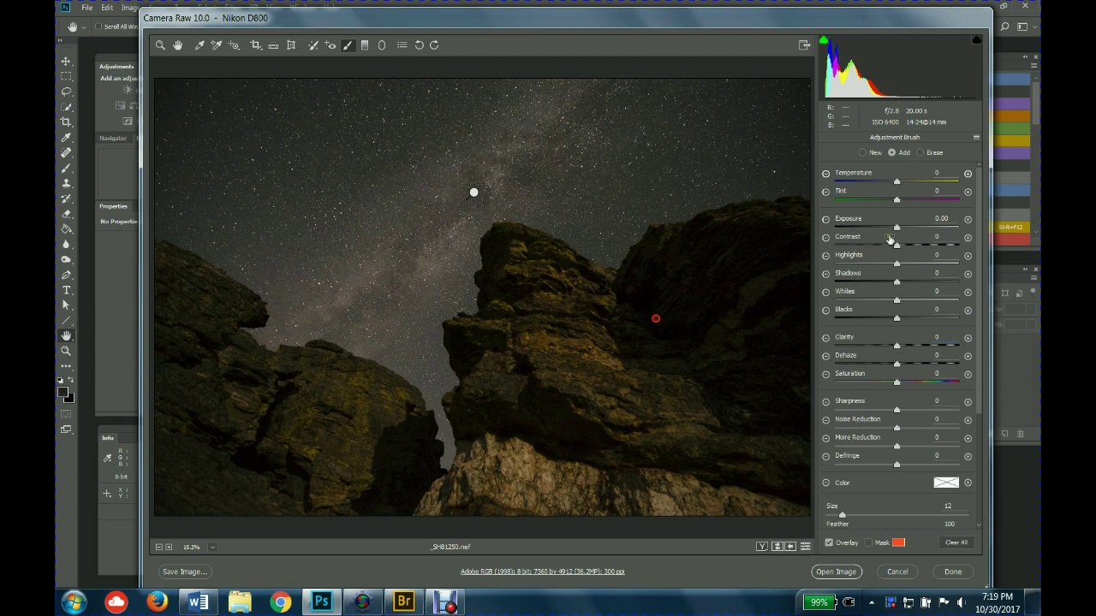
drag(896, 227, 953, 231)
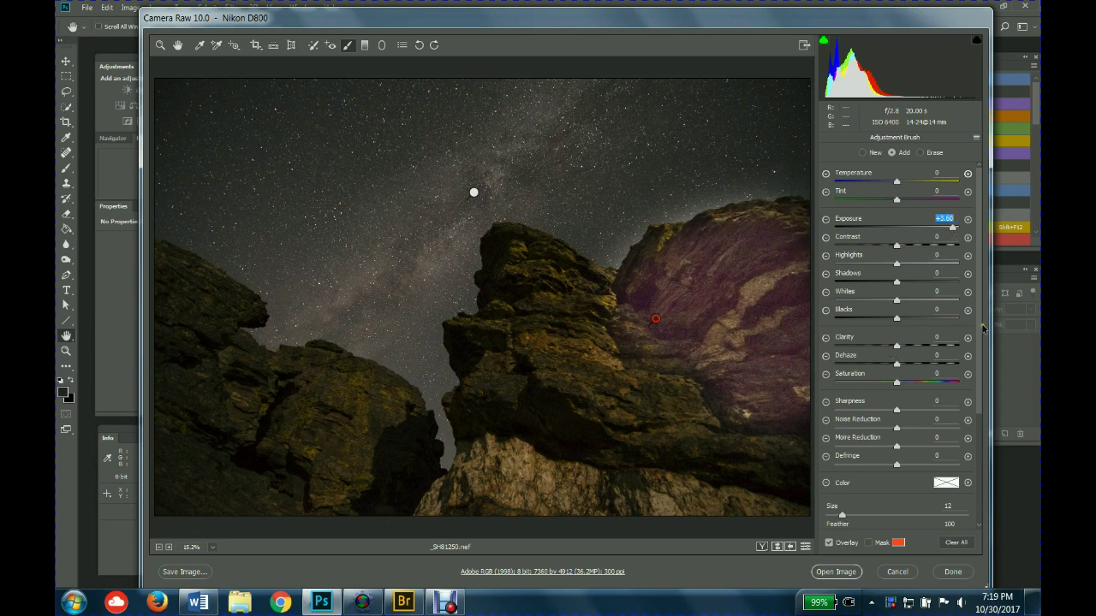
Step: Set the right-hand rock adjustment's exposure back to 0
scroll(979, 321, down, 1)
scroll(978, 320, down, 4)
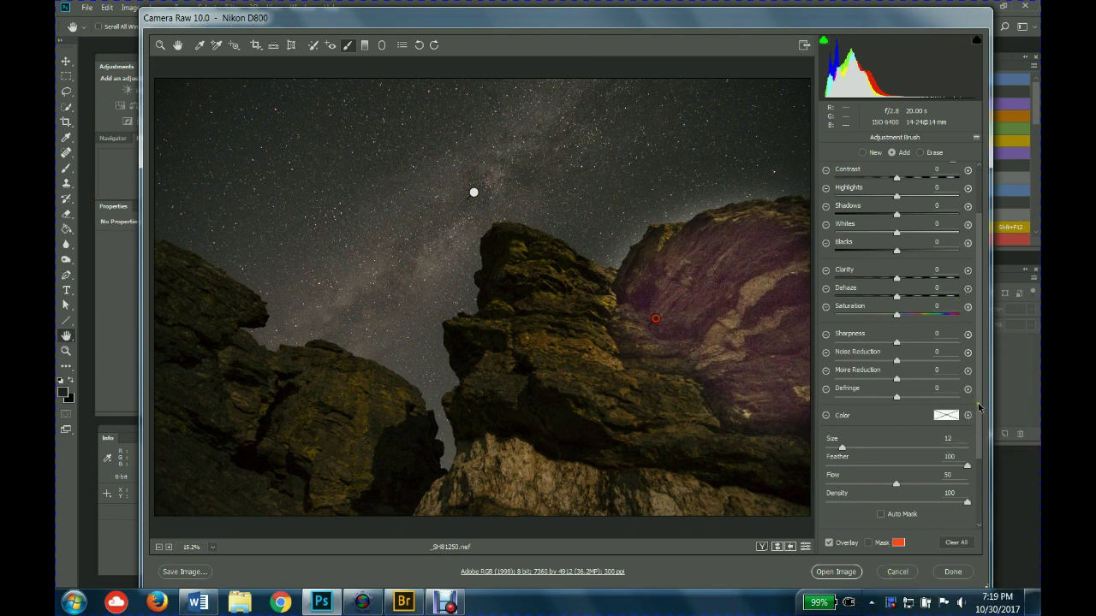
scroll(976, 407, up, 2)
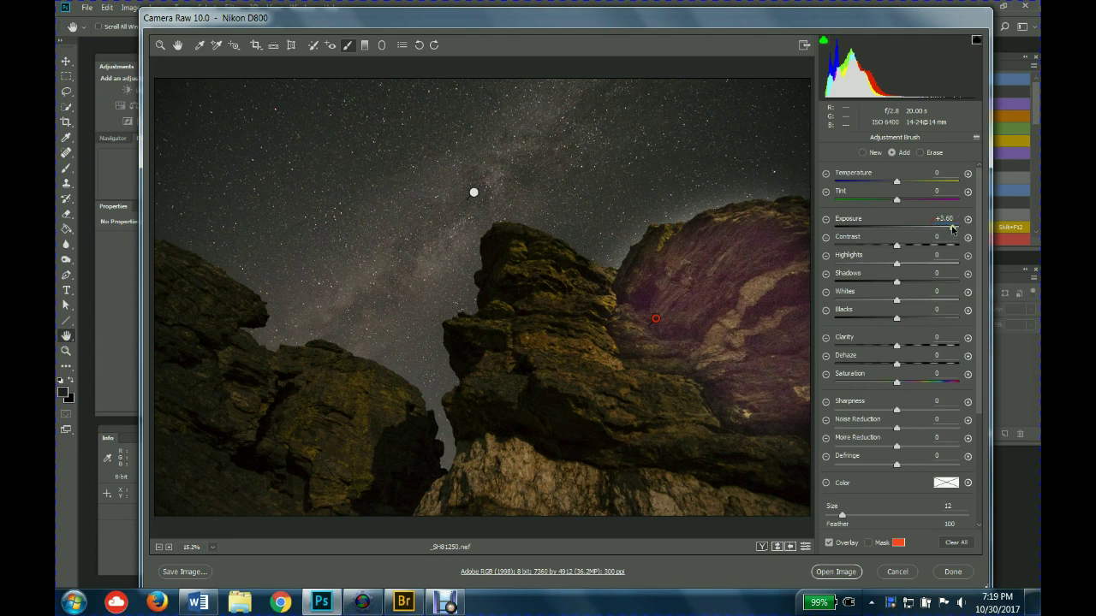
mouse_move(952, 228)
mouse_down()
mouse_move(912, 228)
mouse_move(936, 215)
mouse_up()
text(0)
key(Return)
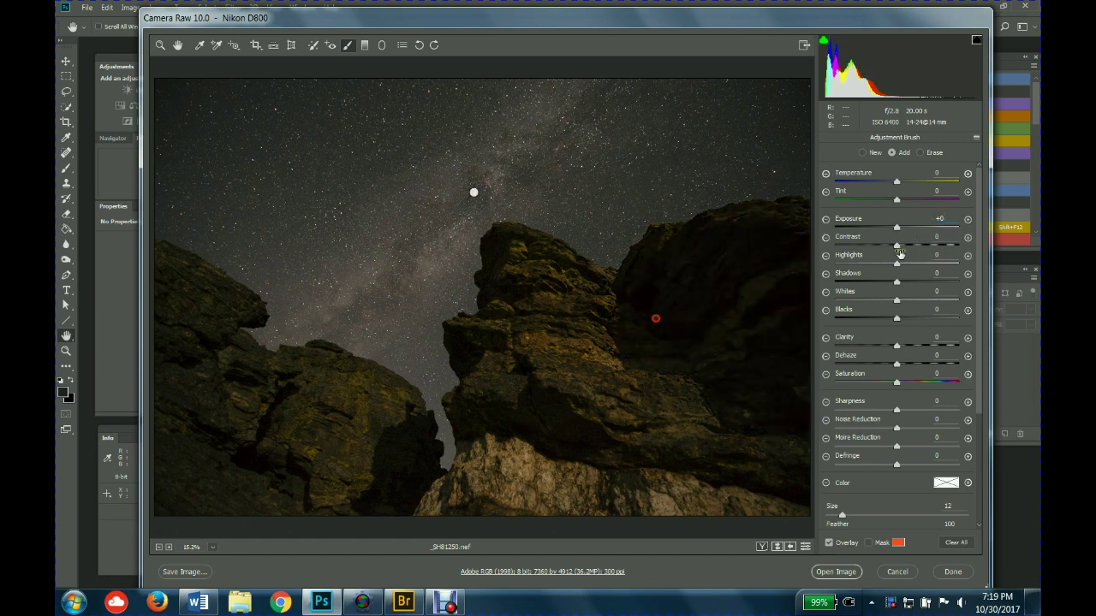
Step: Start a new brush adjustment with feather reduced to nearly 0 for a hard edge
click(919, 153)
click(862, 152)
scroll(981, 370, down, 3)
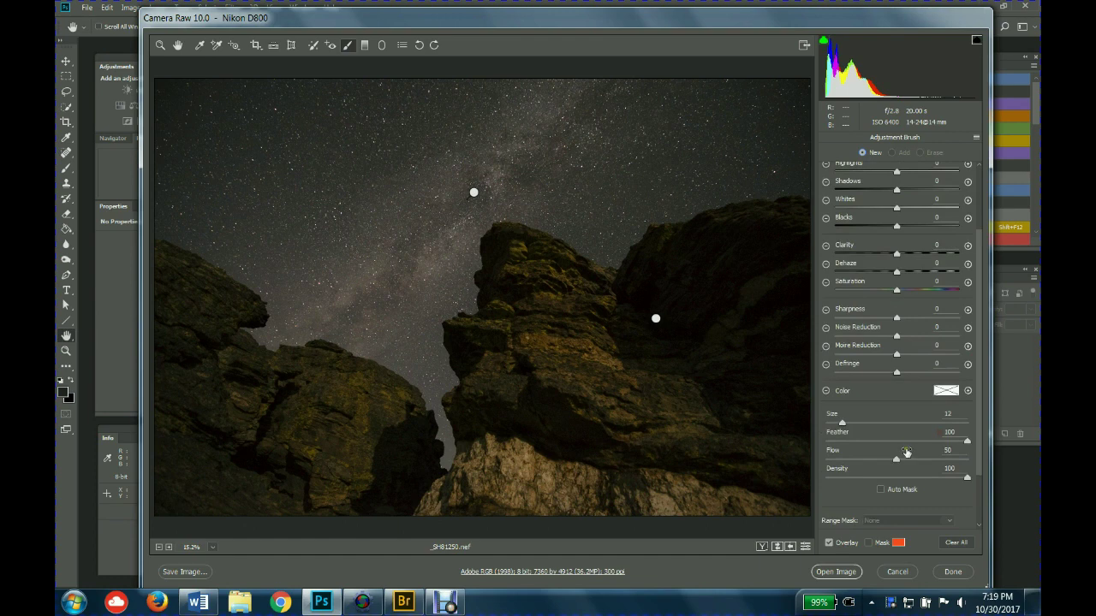
click(968, 446)
drag(925, 450, 831, 459)
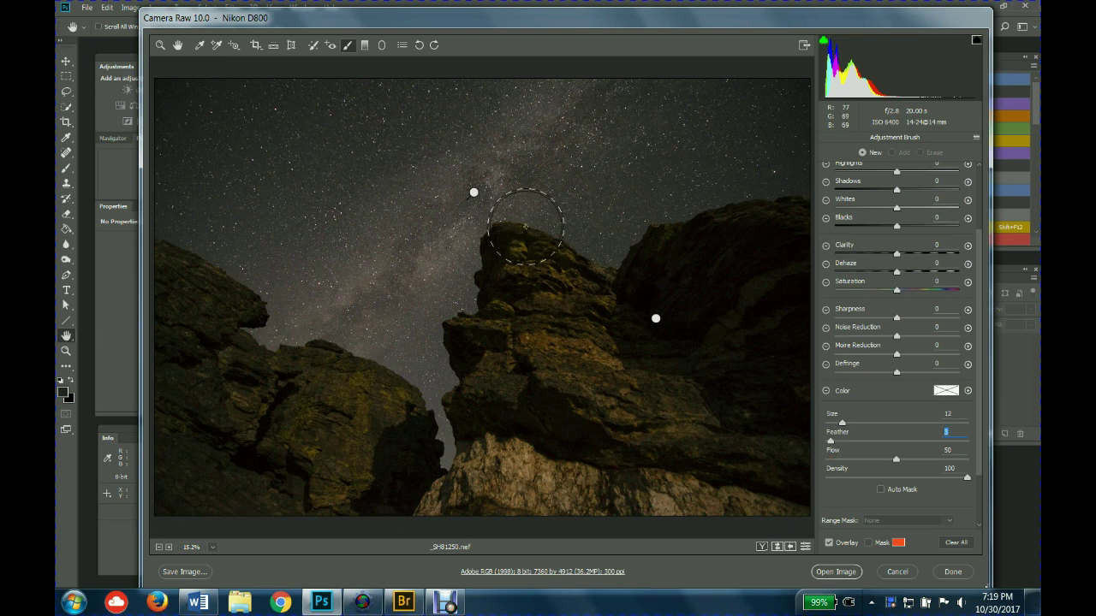
Step: Paint across the upper sky, preview Exposure +2.50, then reset the exposure to 0
mouse_move(526, 153)
mouse_down()
mouse_move(558, 166)
mouse_move(733, 145)
mouse_up()
scroll(983, 283, up, 3)
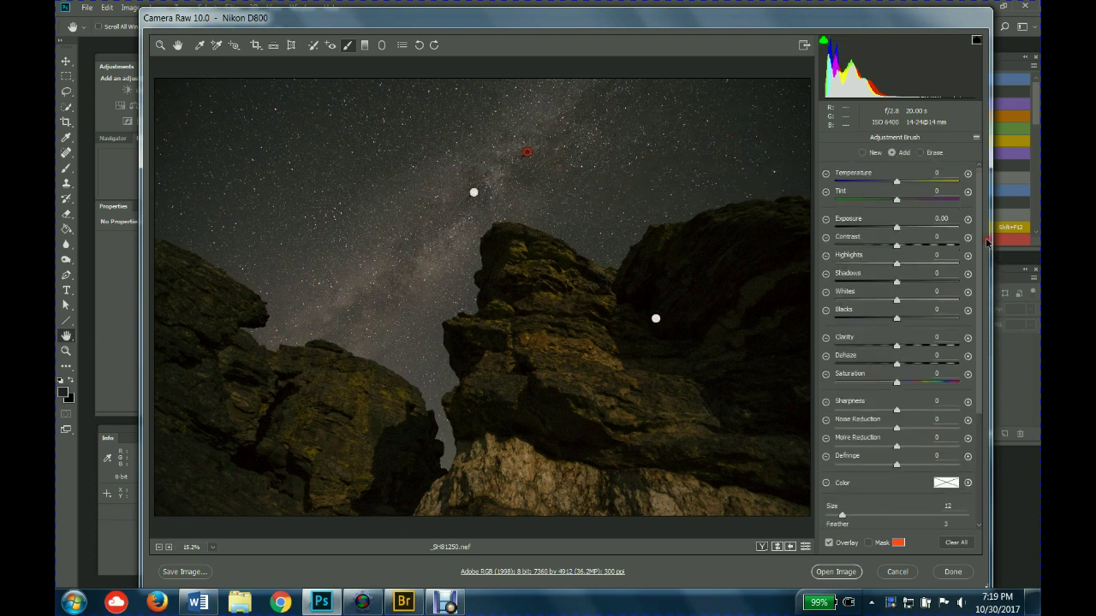
drag(896, 228, 936, 229)
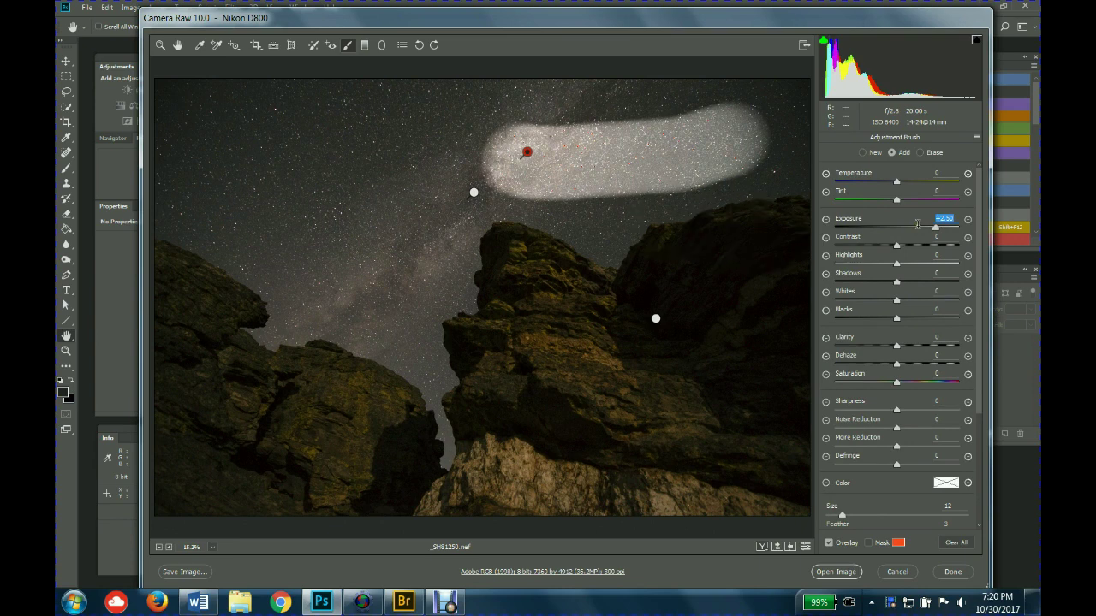
double_click(935, 227)
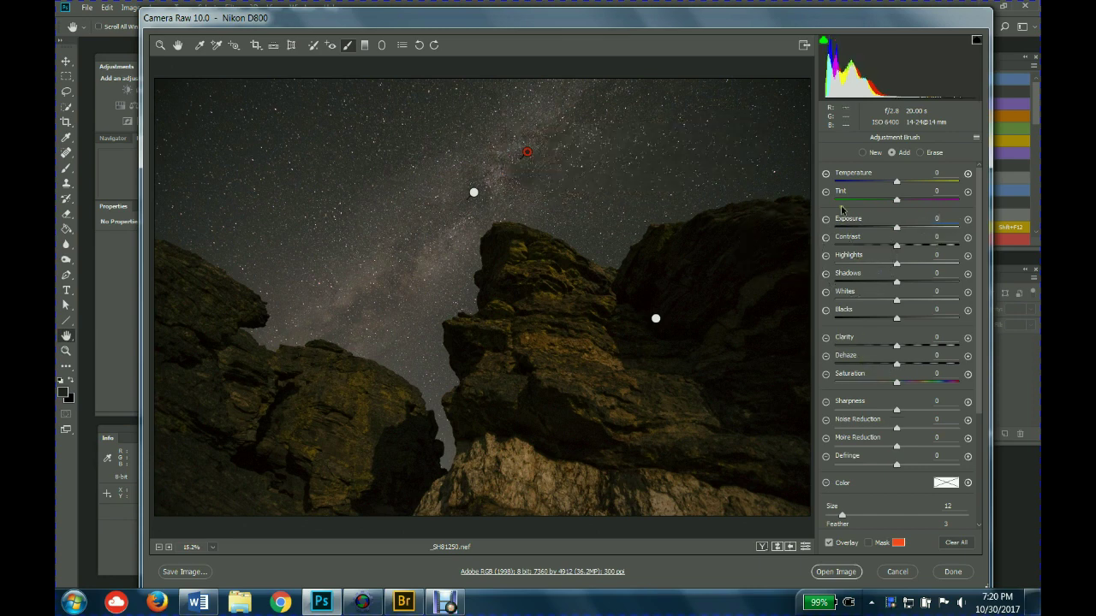
Step: Switch to the Hand tool so the Basic panel shows white balance 6000 / +31 again
click(179, 45)
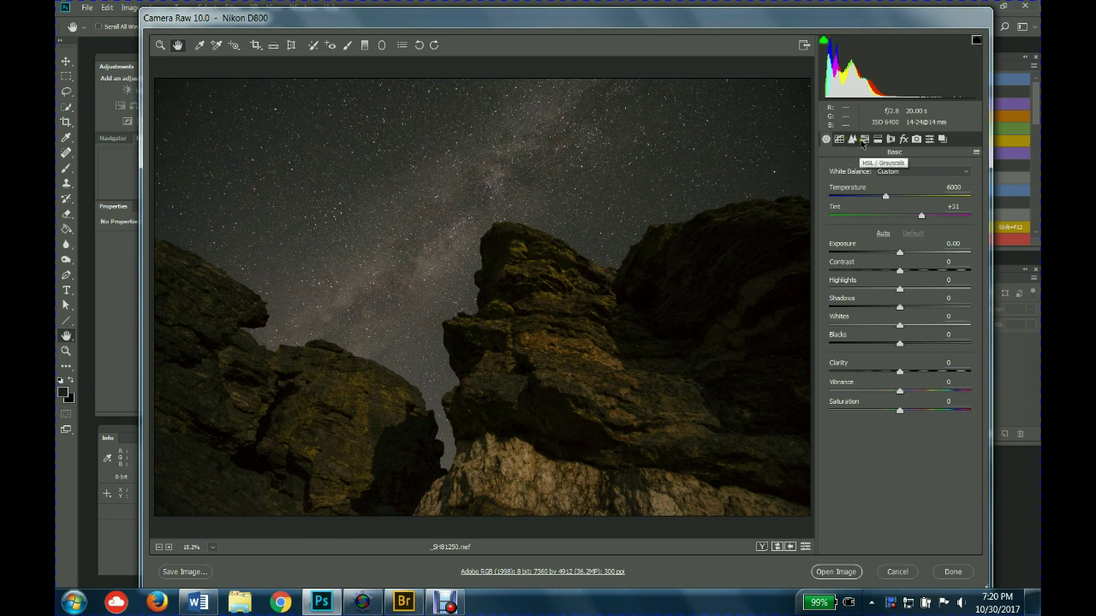
Step: In Lens Corrections, enable Remove Chromatic Aberration and set Manual Vignetting Amount to +38
click(890, 141)
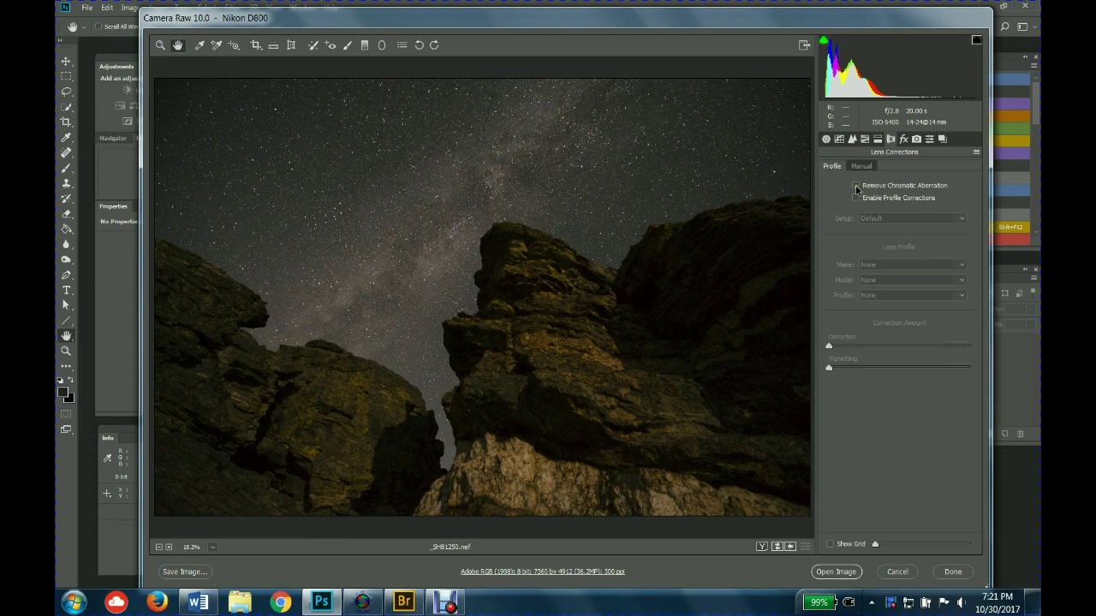
click(856, 186)
click(861, 166)
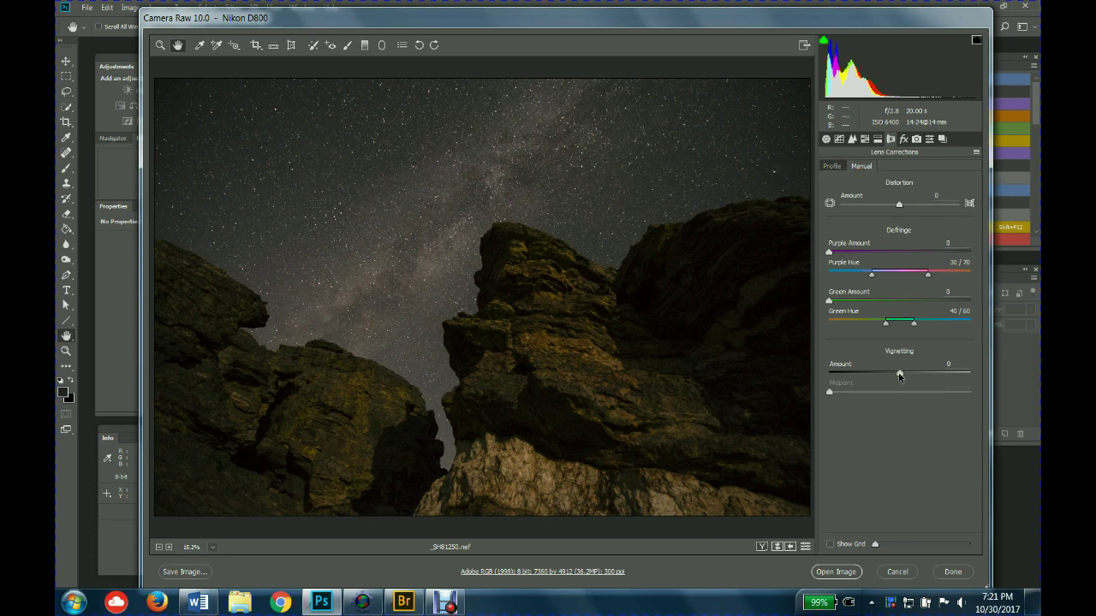
drag(899, 375, 930, 366)
Step: Enable lens profile corrections for the Nikon 14-24mm lens, with Distortion and Vignetting at 100
click(903, 139)
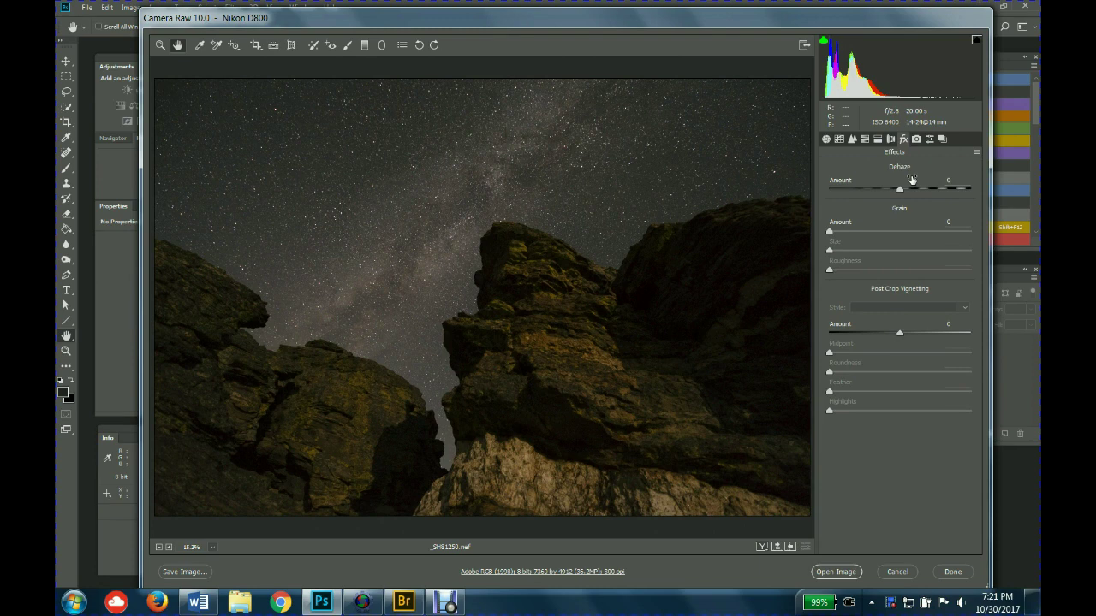
click(890, 139)
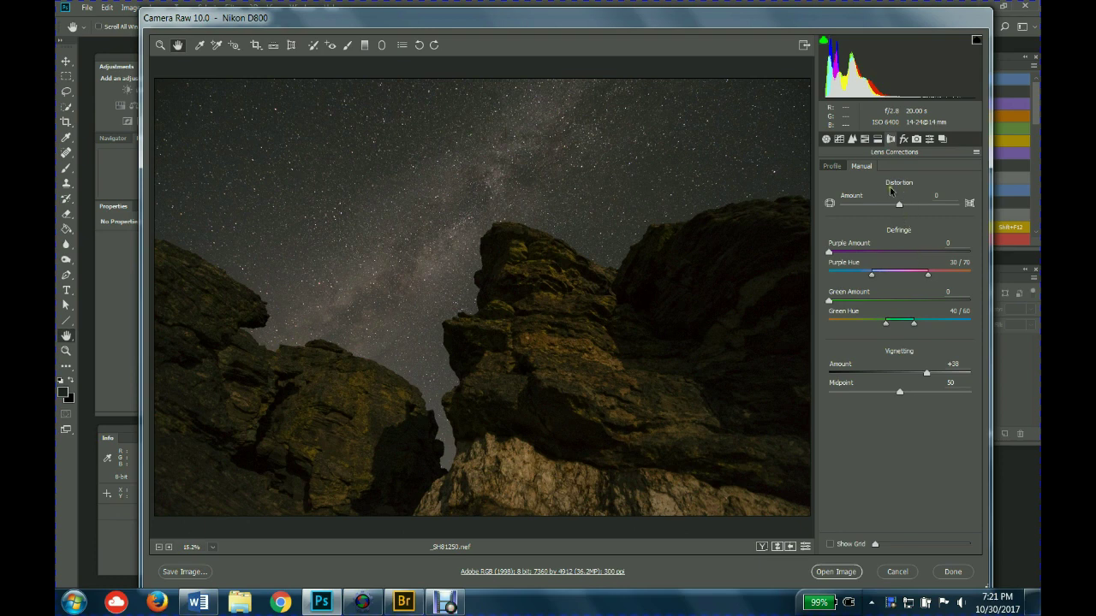
click(833, 166)
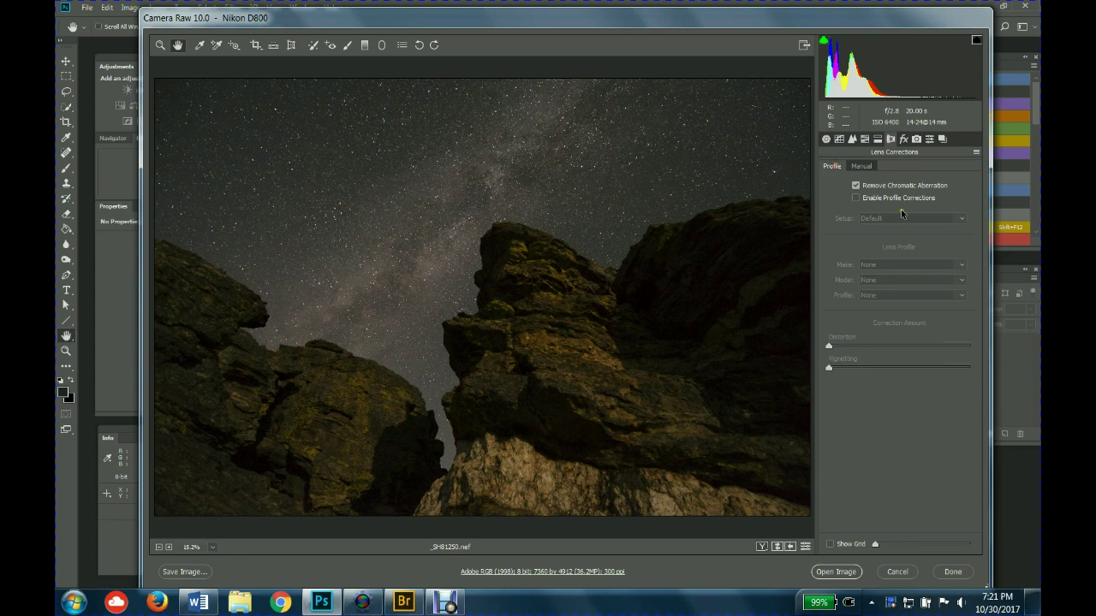
click(855, 199)
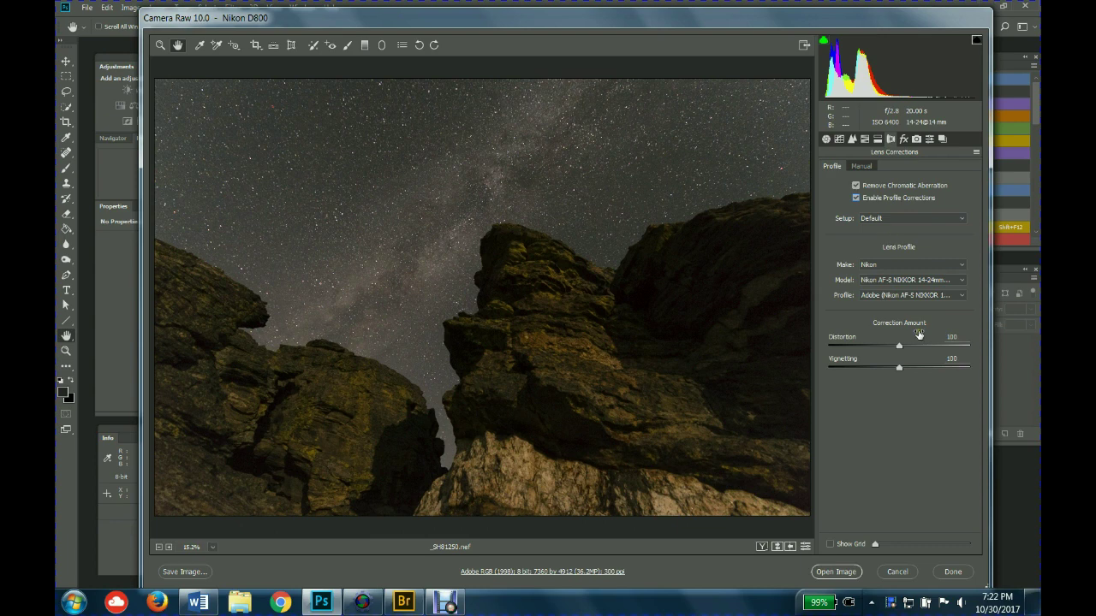
Step: Toggle profile corrections off and on twice to compare, leave them enabled, and return to Basic
click(857, 198)
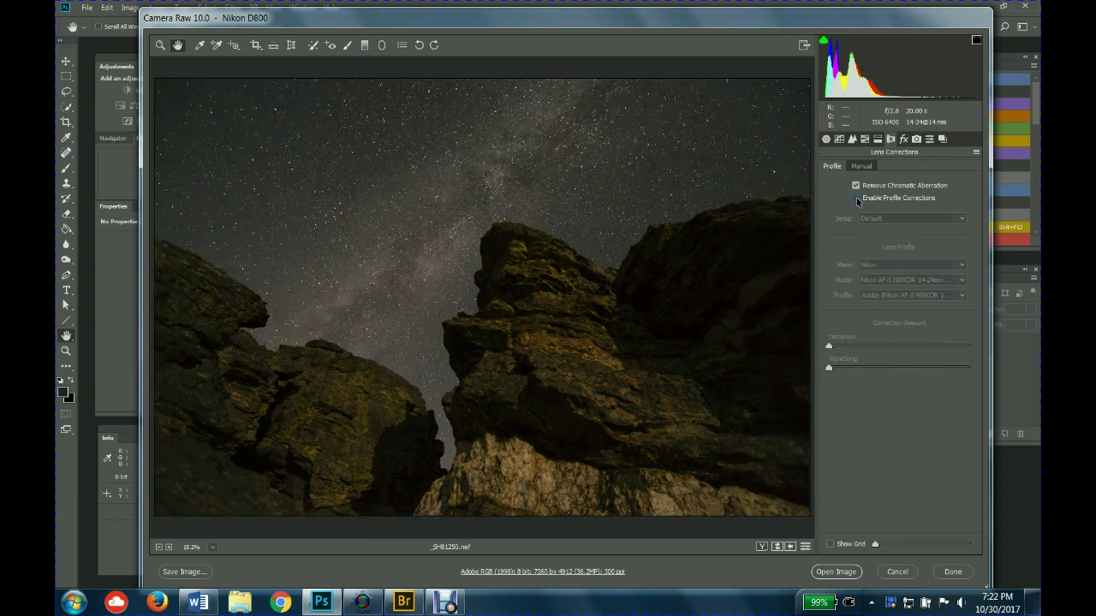
click(856, 198)
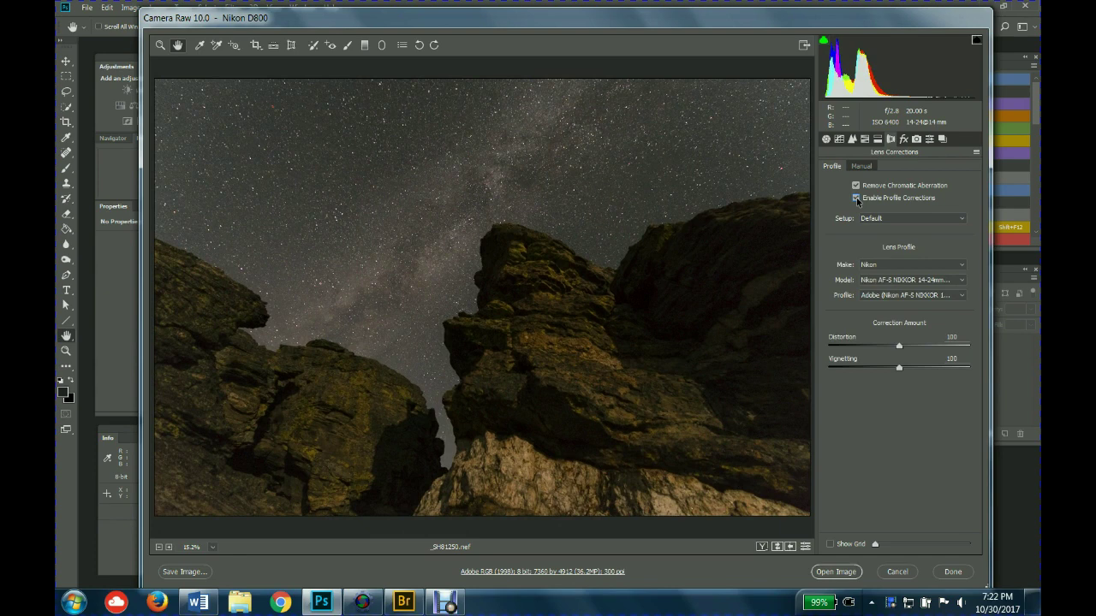
click(856, 198)
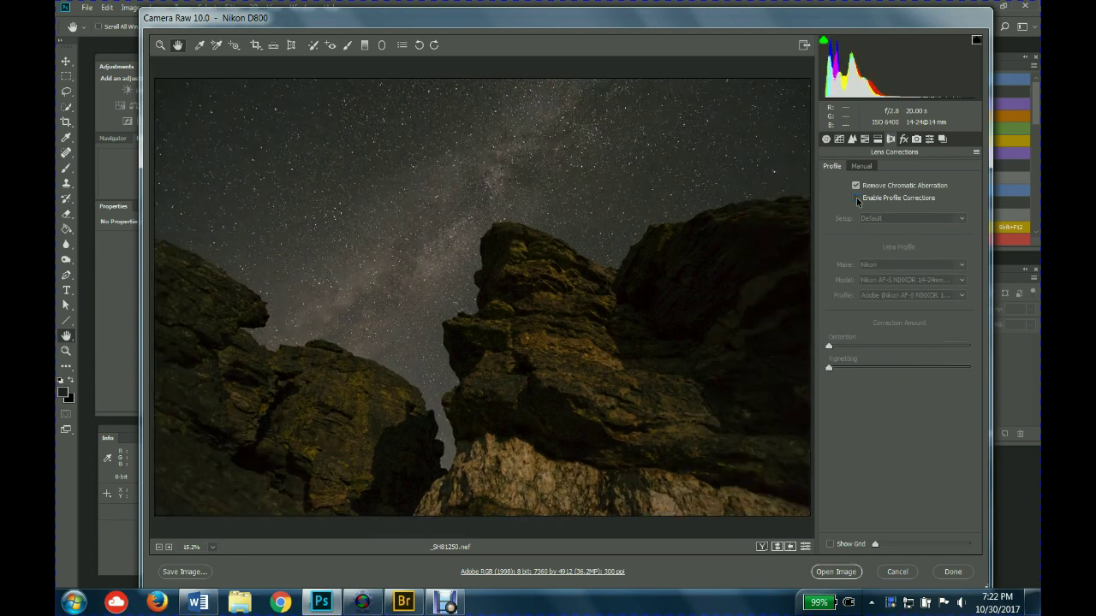
click(856, 198)
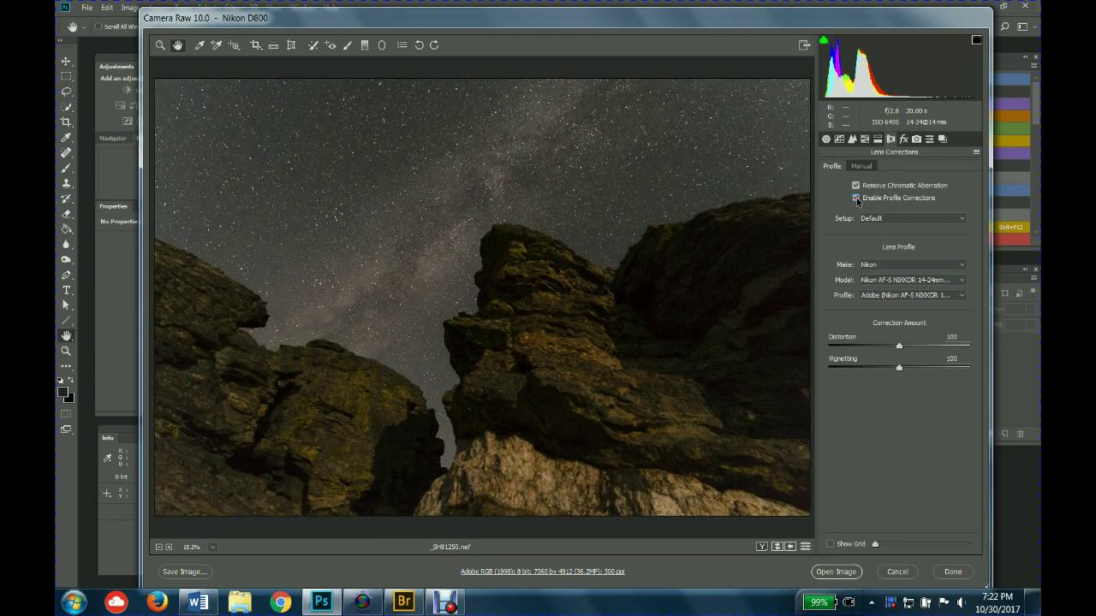
click(827, 139)
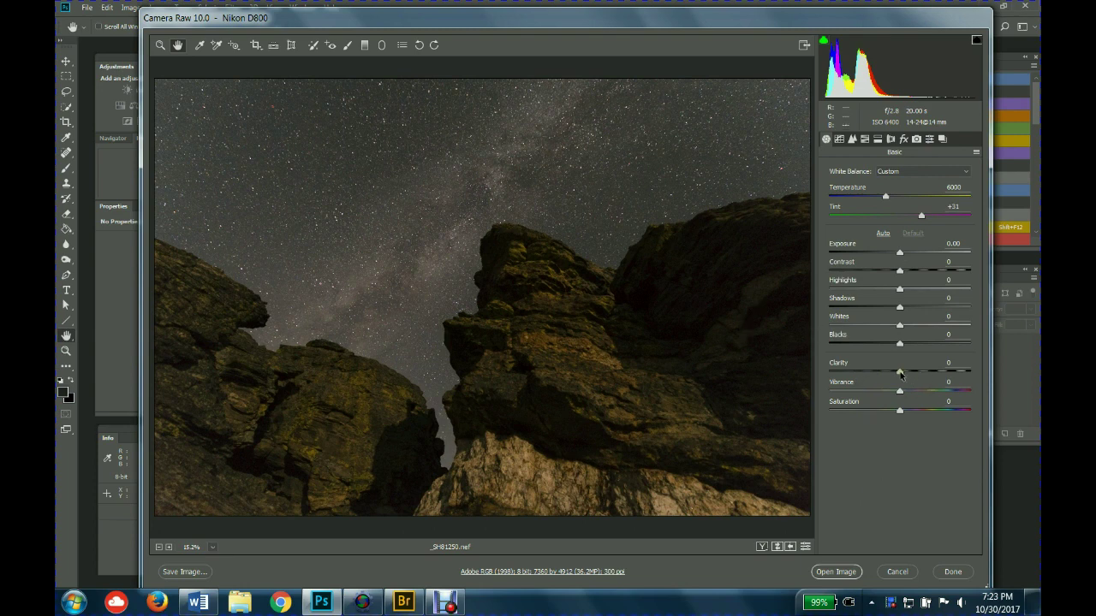
Step: Raise Clarity to about +12, then bring it back down to +3
drag(900, 373, 908, 375)
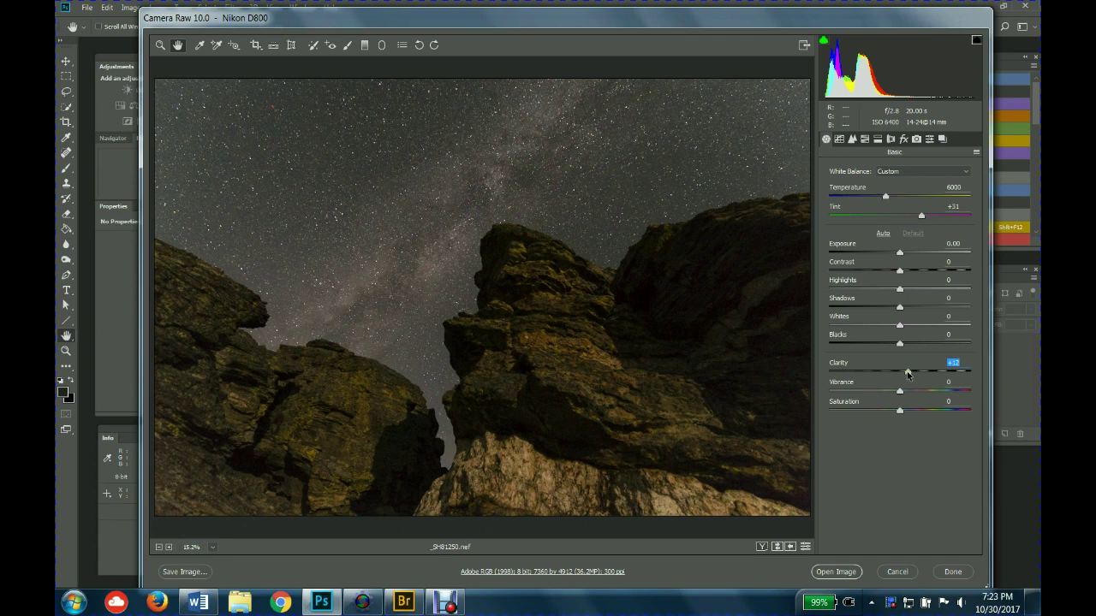
click(908, 373)
drag(908, 374, 901, 371)
Step: Set the manual Vignetting Amount to 0, return to Basic, and hold Alt for Open Copy
click(891, 140)
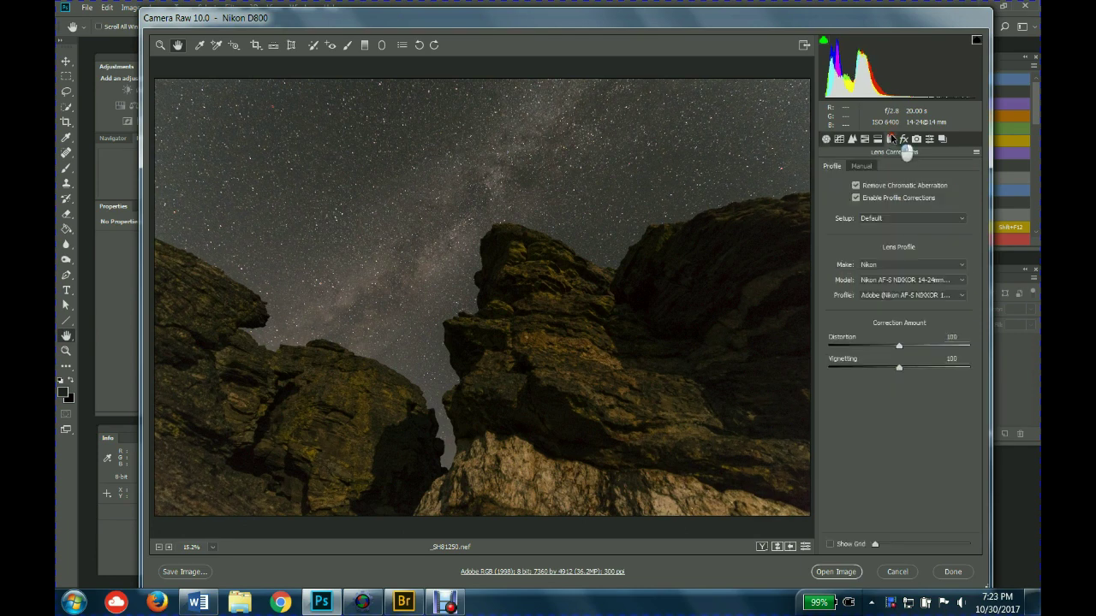
click(861, 166)
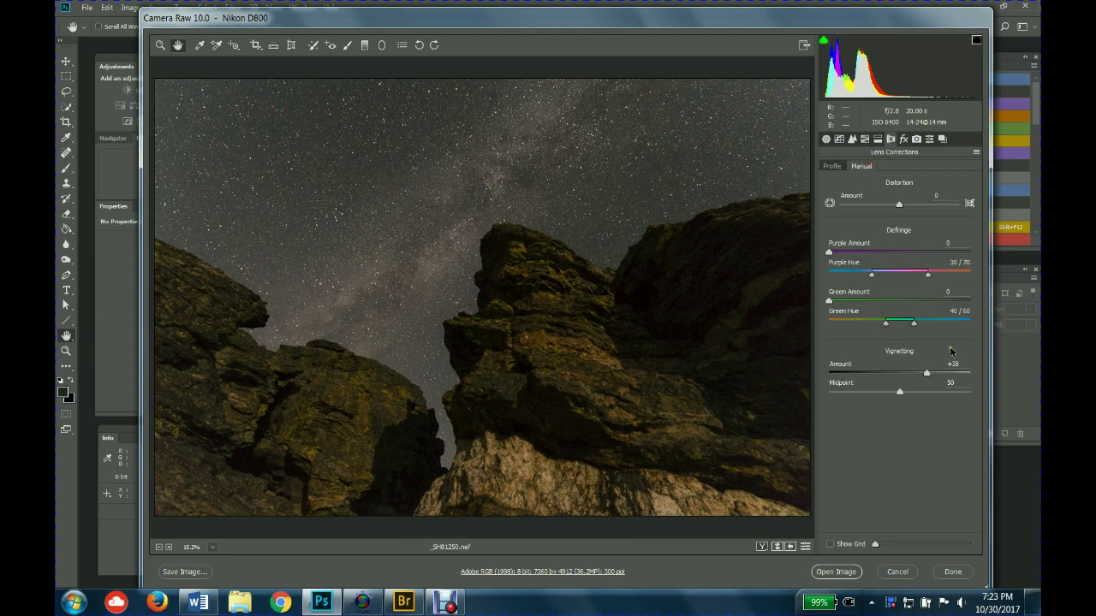
click(962, 364)
text(0)
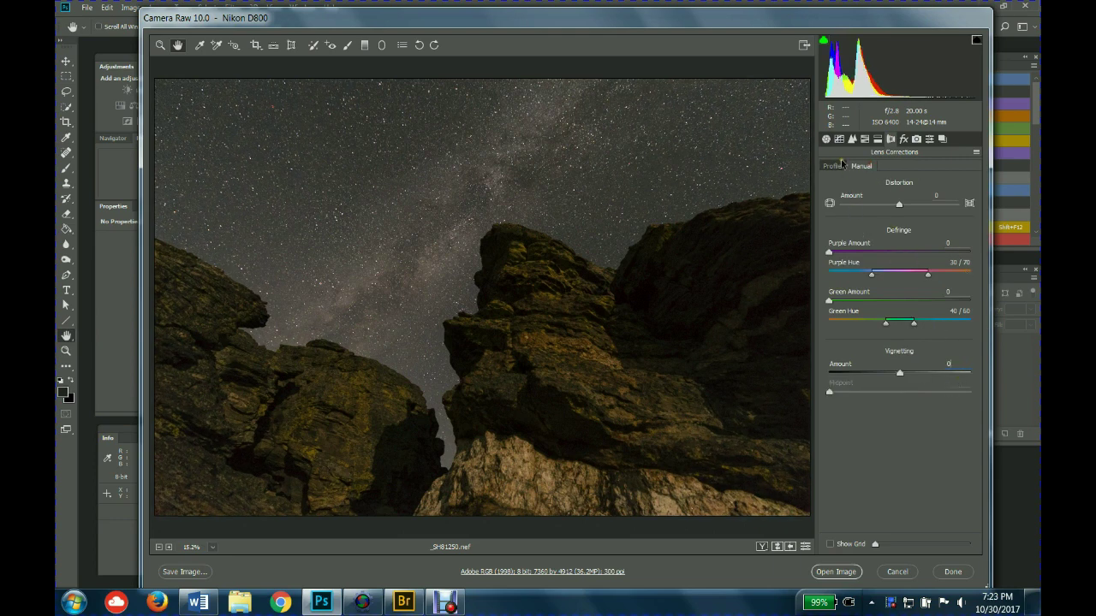
click(826, 140)
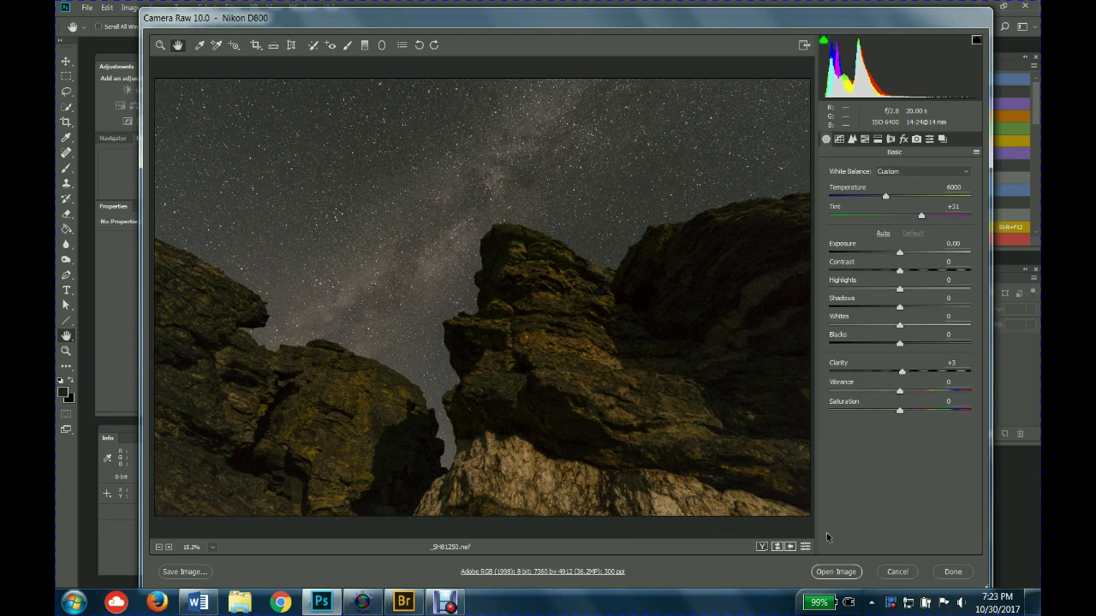
key(alt)
key(alt)
key(alt)
Step: Open the corrected Milky Way raw photo in Photoshop as a copy
click(835, 575)
click(836, 574)
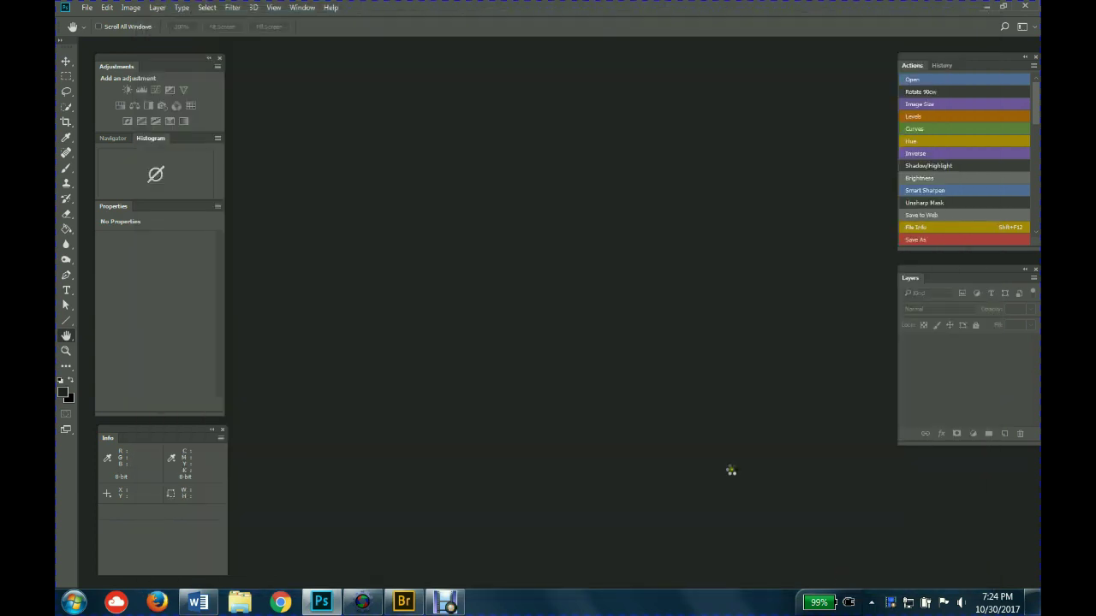